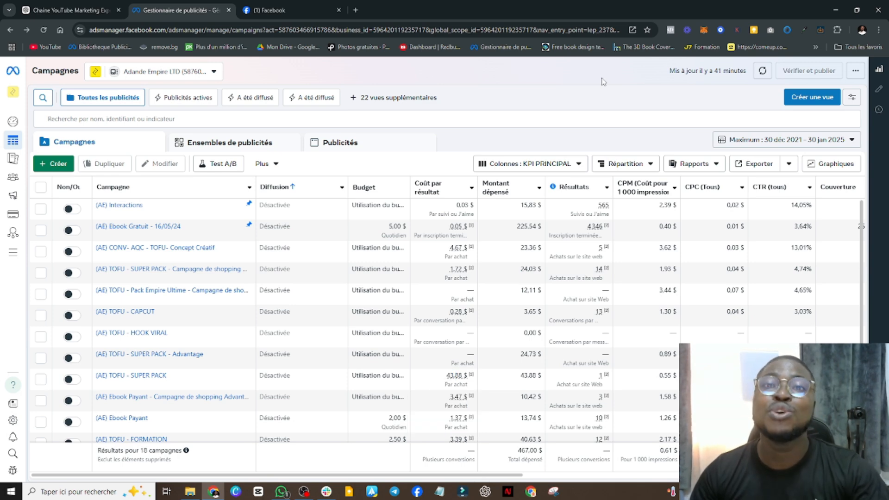
Create a new campaign with the Ventes objective, using the manual sales campaign configuration
scroll(419, 283, "down", 3)
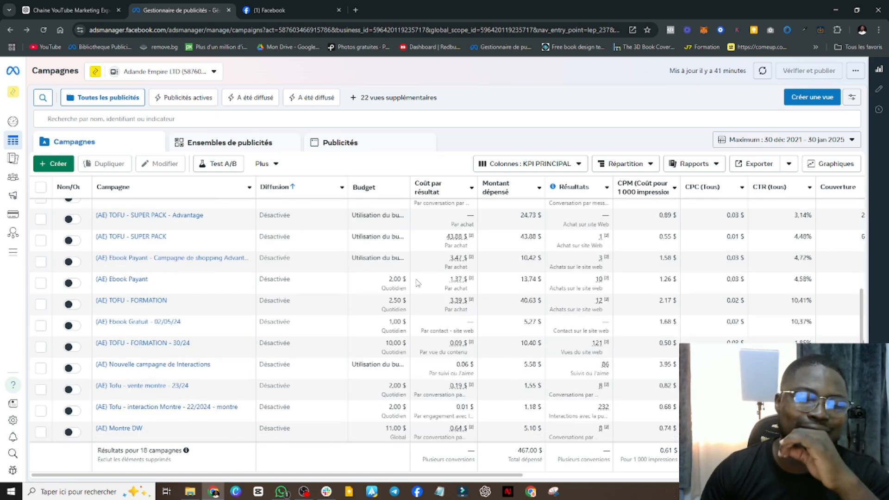
scroll(456, 322, "up", 1)
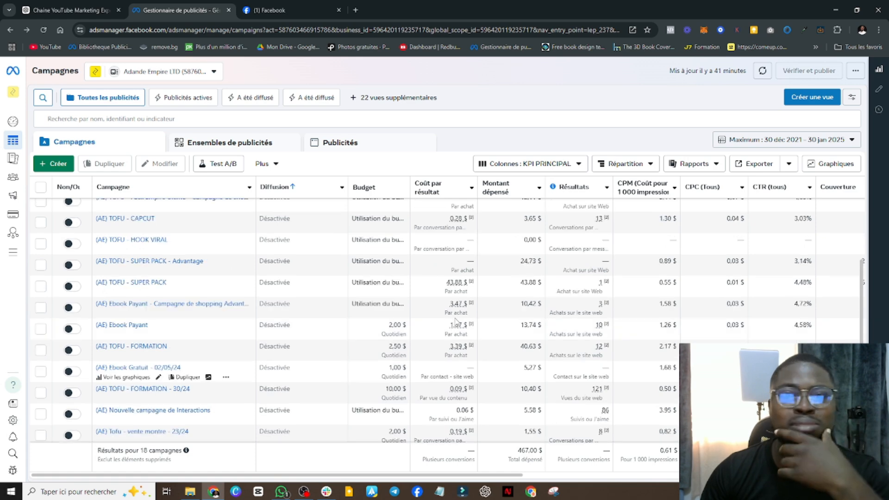
scroll(456, 322, "up", 2)
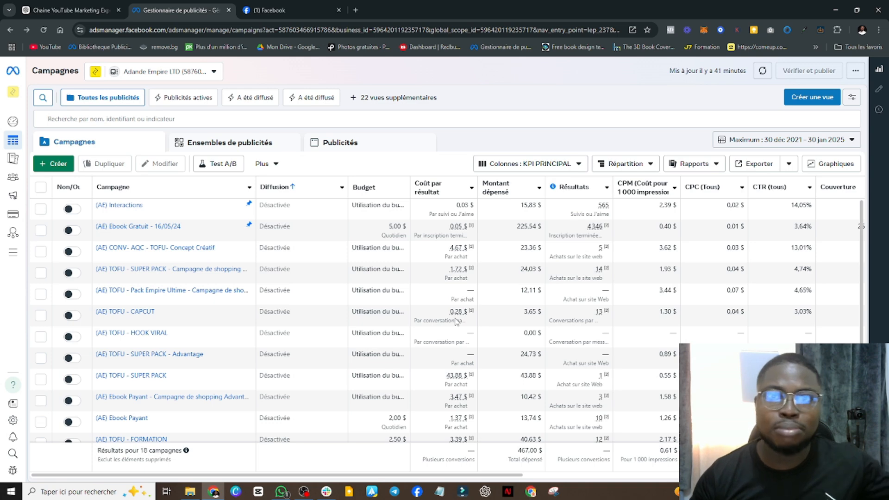
left_click(56, 164)
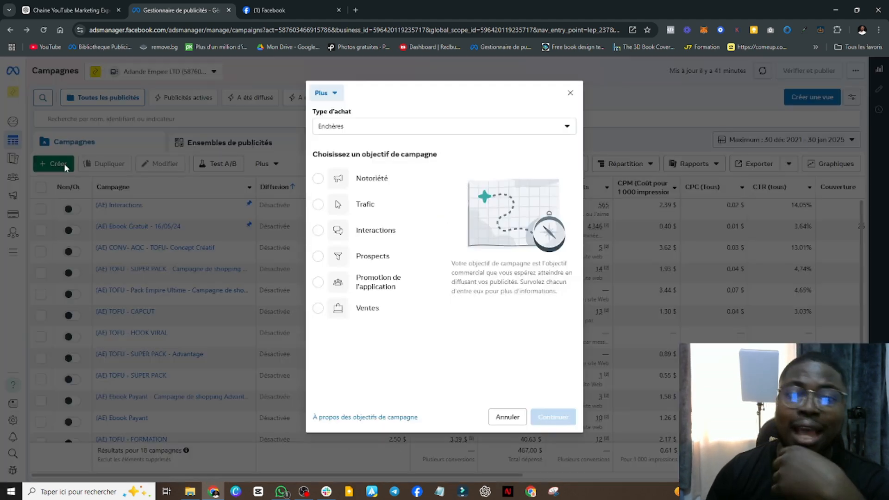
mouse_move(392, 313)
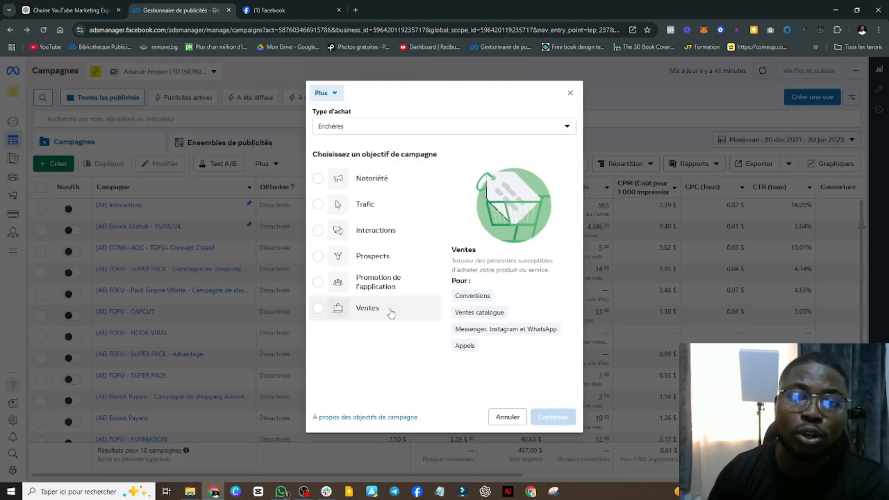
left_click(391, 314)
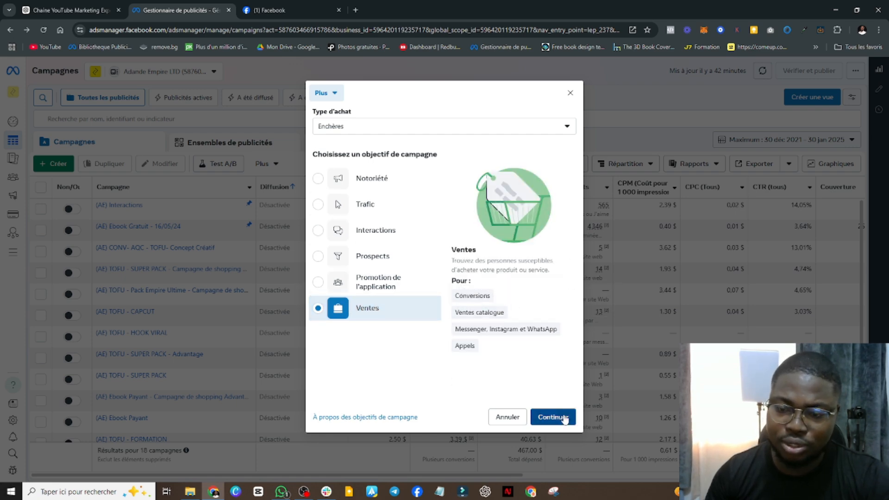
left_click(567, 417)
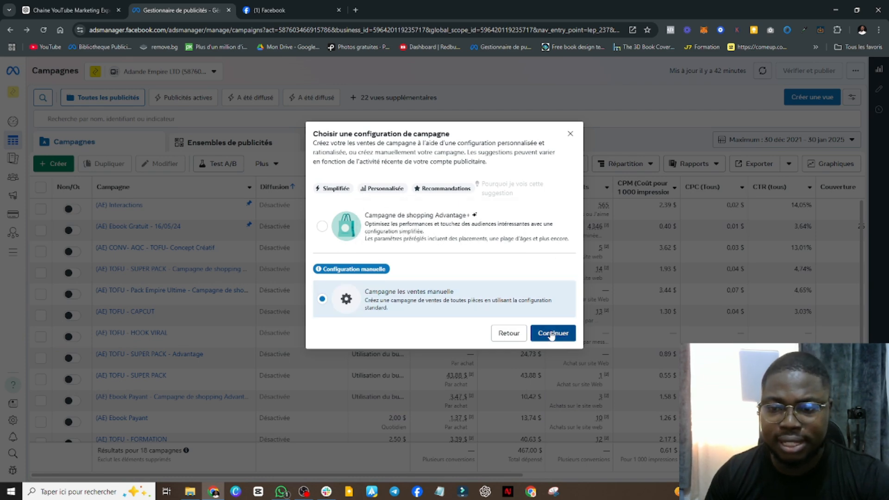
left_click(552, 332)
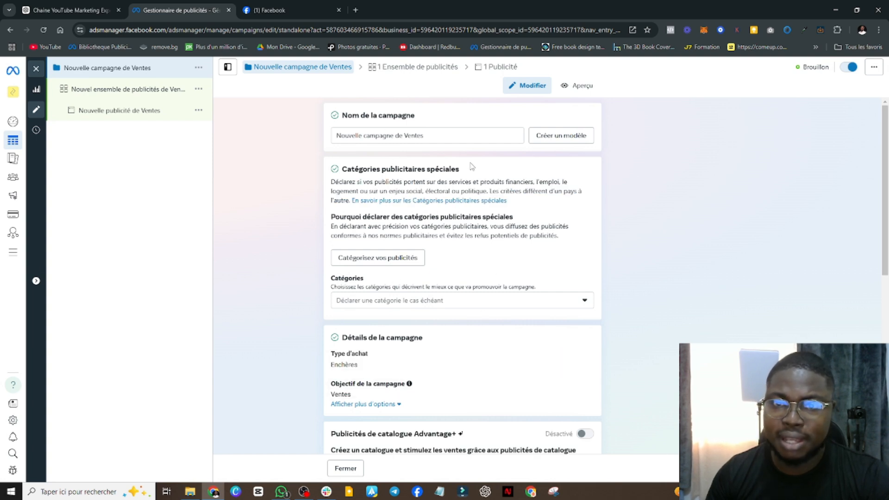
Name the campaign "test1" and proceed to the ad set settings
left_click_drag(454, 138, 327, 142)
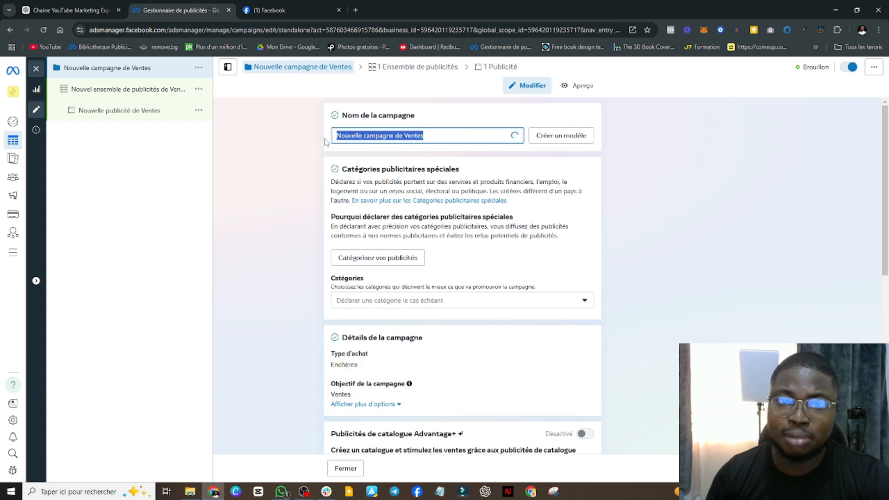
left_click(456, 147)
left_click_drag(424, 134, 301, 133)
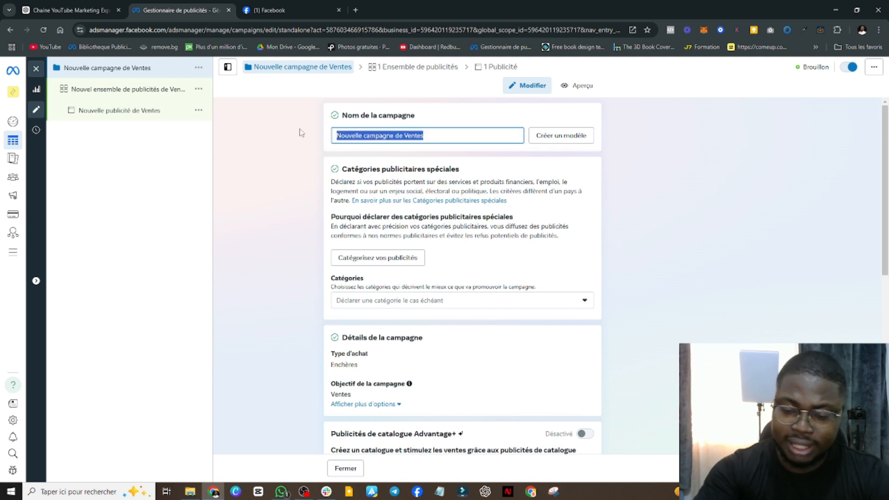
type("test1")
left_click(861, 469)
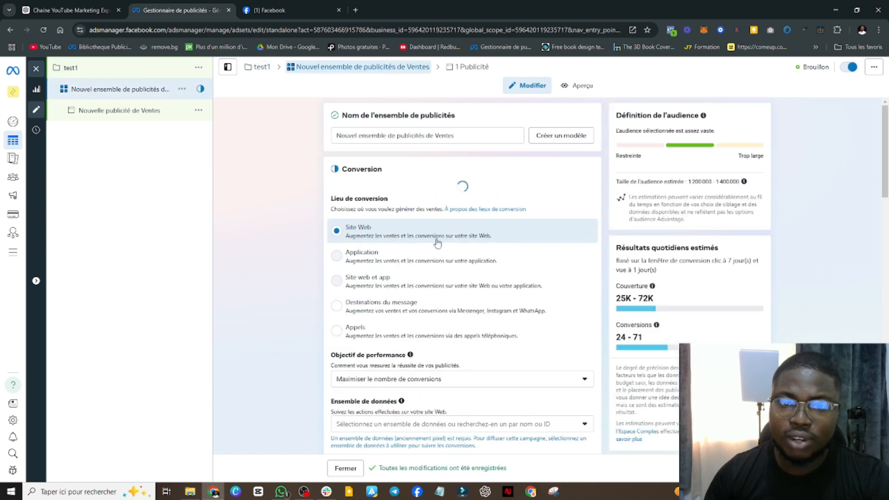
Expand the optional audience suggestion settings in the ad set's Audience Advantage+ section
scroll(409, 290, "down", 7)
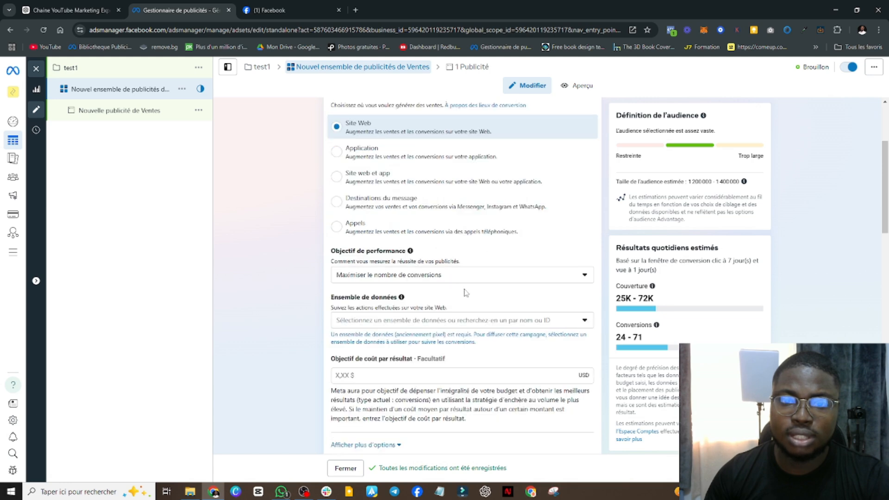
scroll(492, 359, "down", 10)
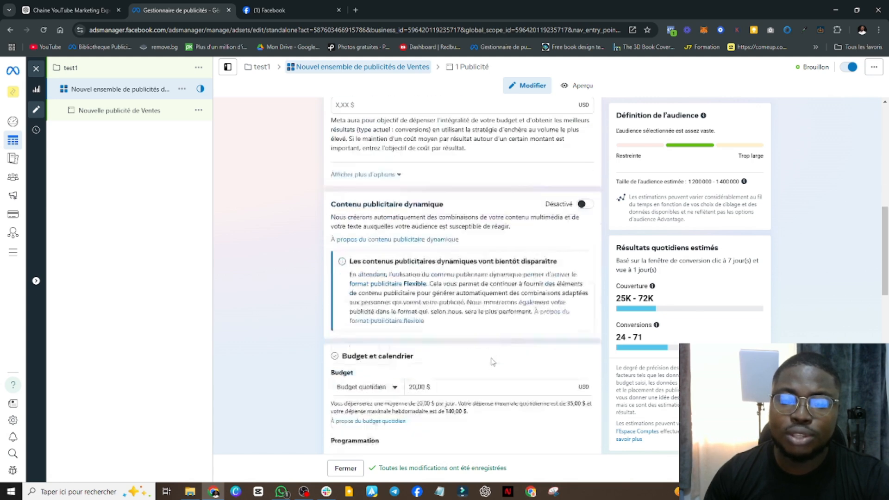
scroll(492, 362, "down", 5)
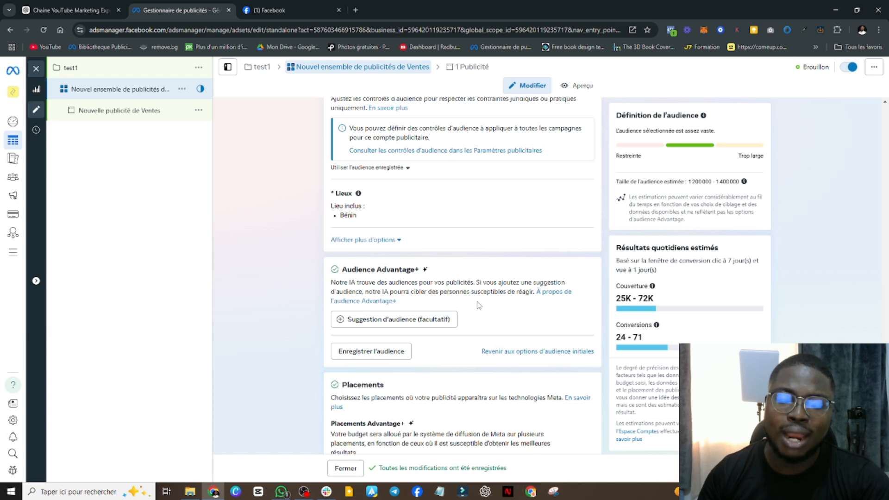
left_click(414, 321)
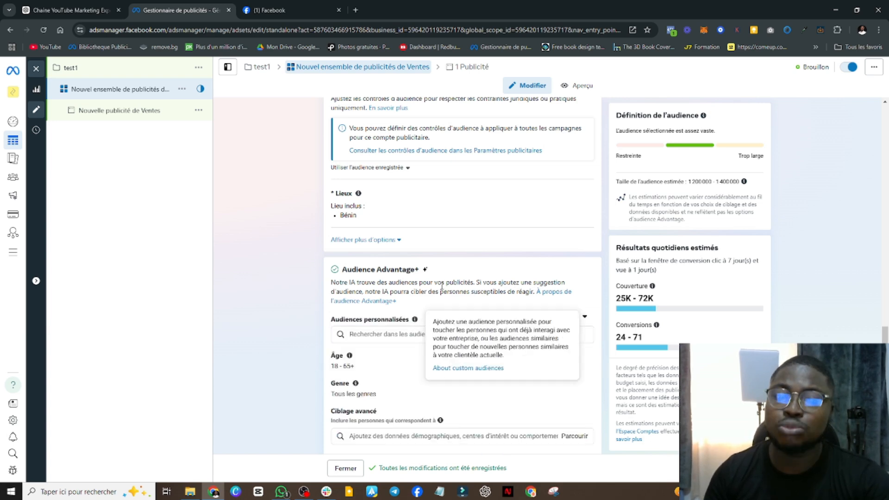
scroll(464, 223, "down", 3)
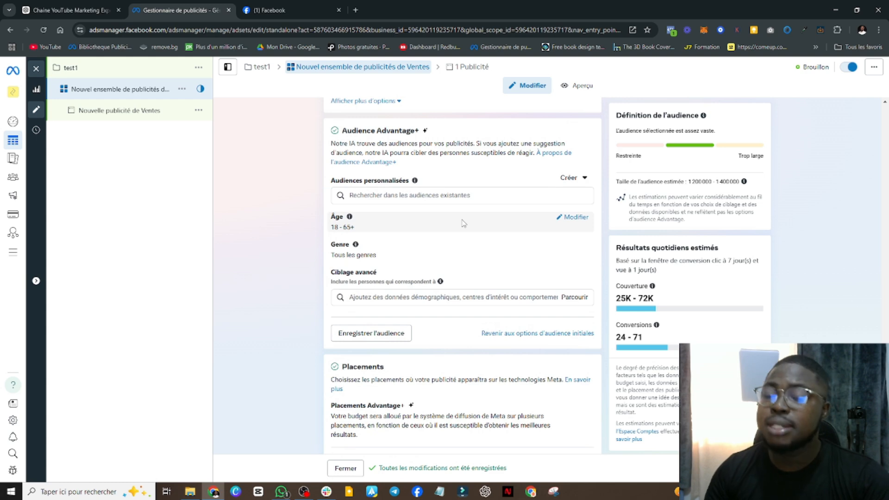
Look through the existing custom audiences available for the ad set without selecting one
left_click(411, 198)
left_click(413, 195)
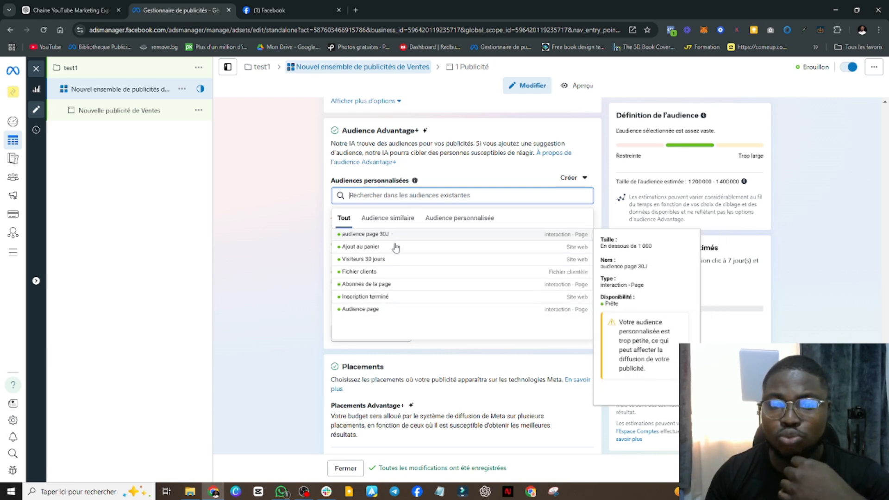
left_click(245, 199)
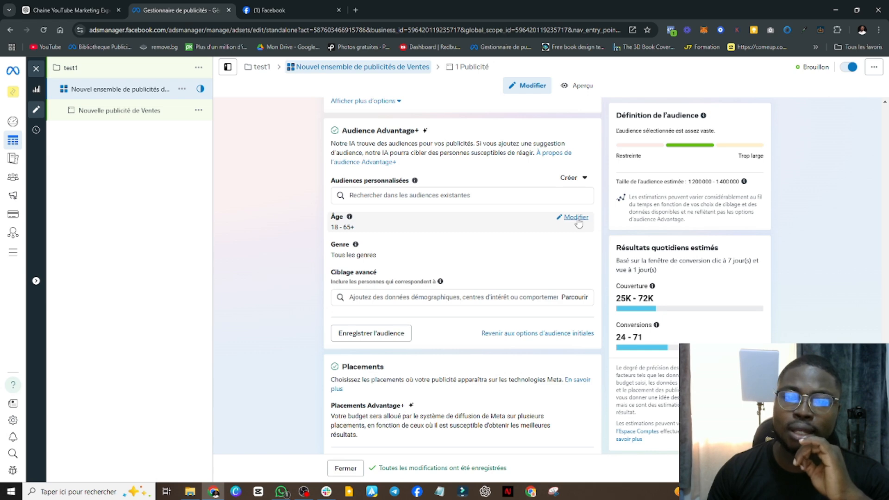
Set the suggested audience's age range to 25–38
left_click(576, 218)
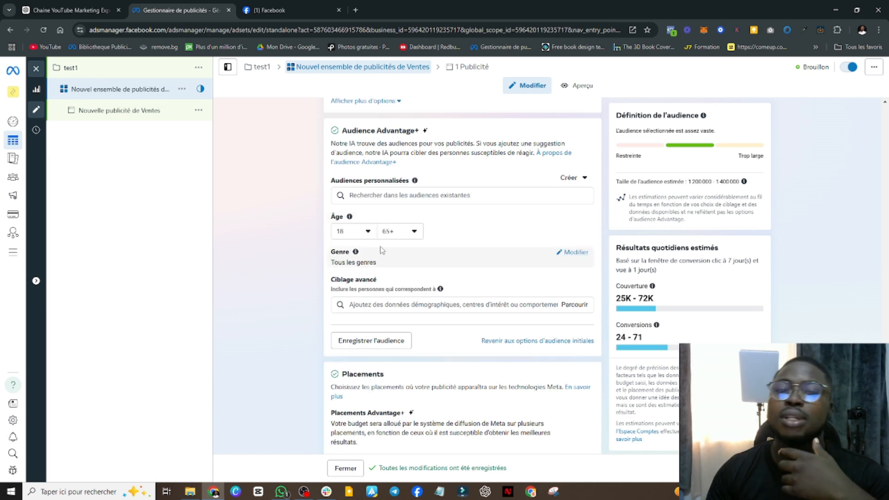
left_click(370, 232)
left_click(374, 363)
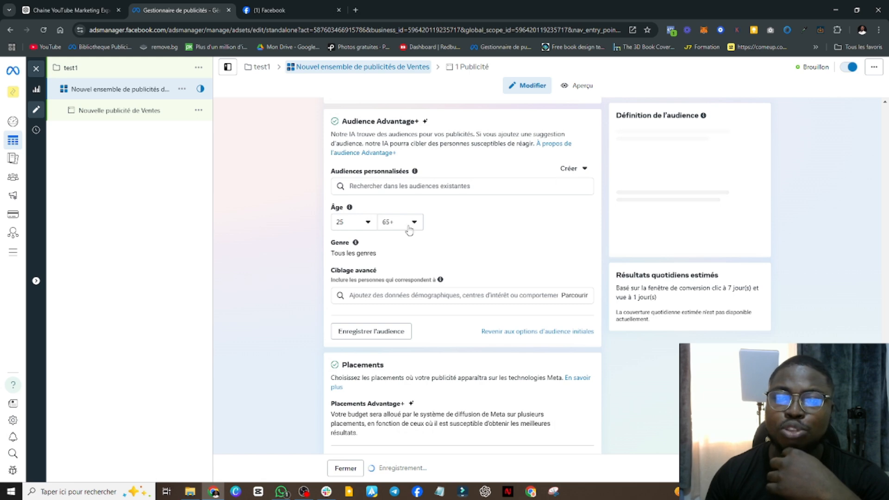
left_click(410, 229)
scroll(401, 324, "up", 8)
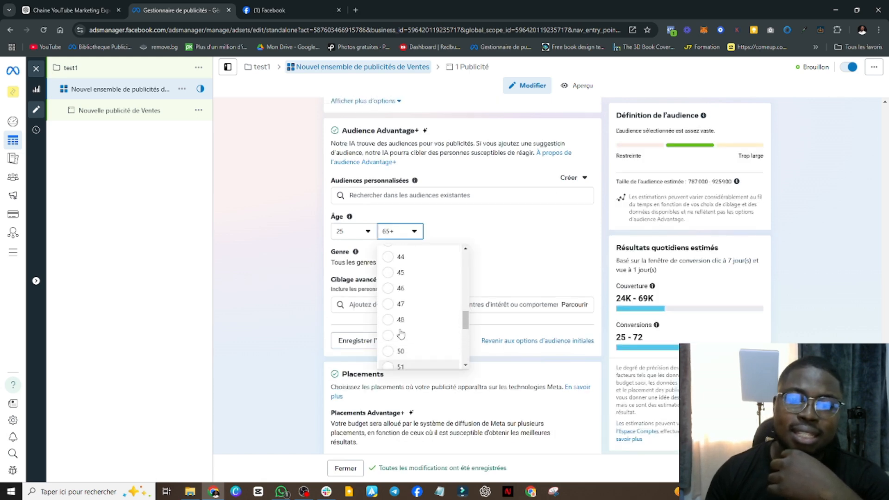
left_click(414, 288)
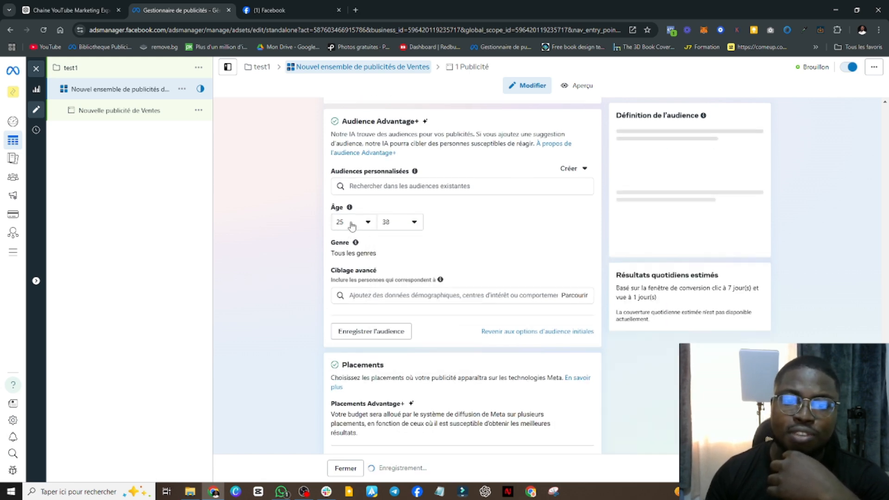
Change the suggested audience's age range to 18–45
left_click(347, 234)
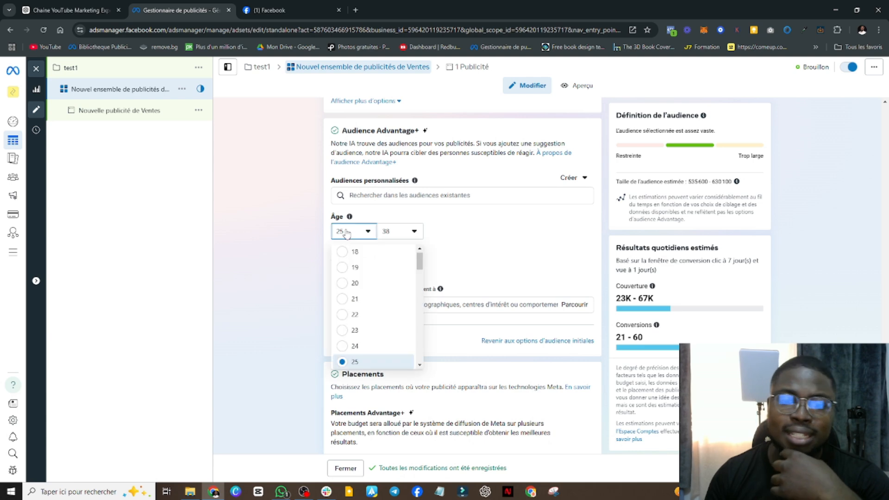
left_click(352, 253)
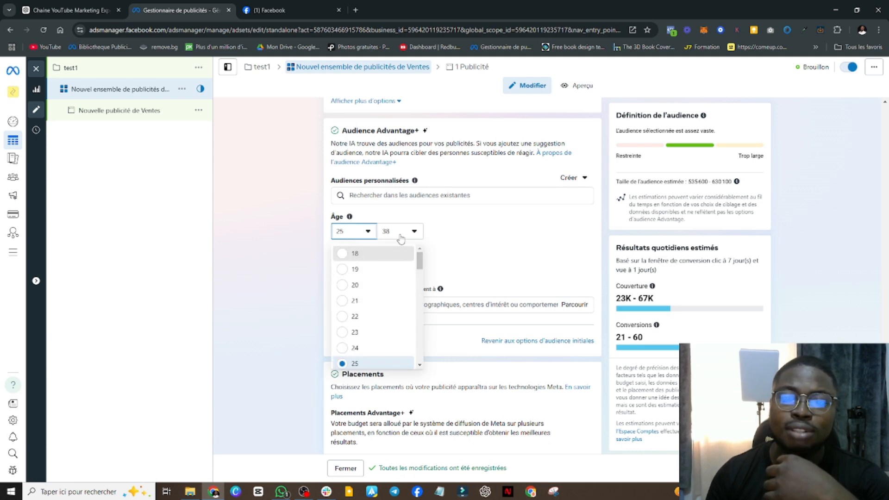
left_click(410, 231)
left_click(411, 361)
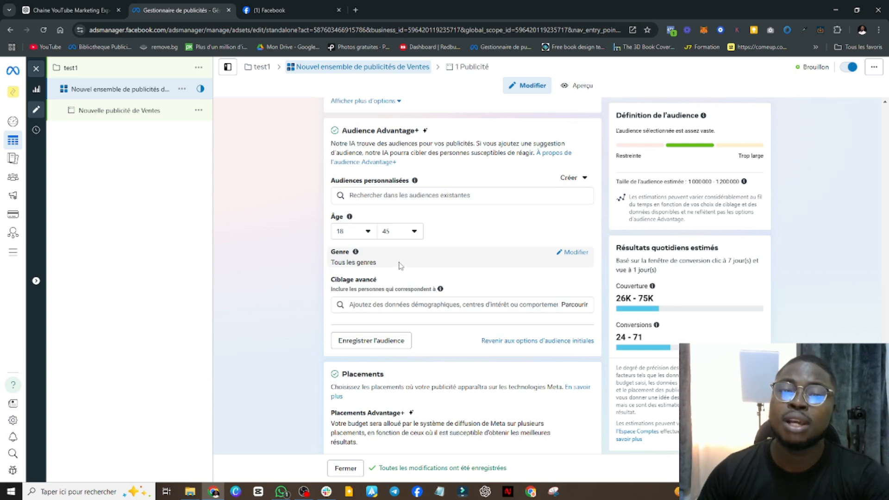
left_click(363, 231)
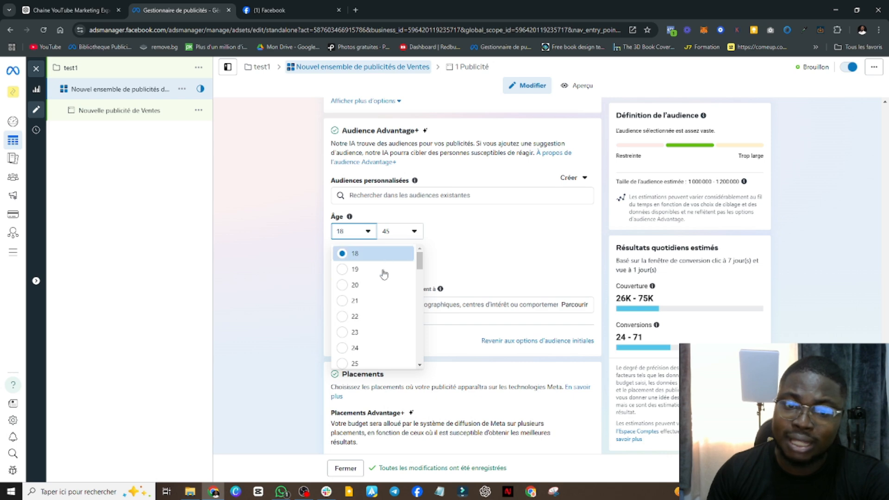
left_click(365, 231)
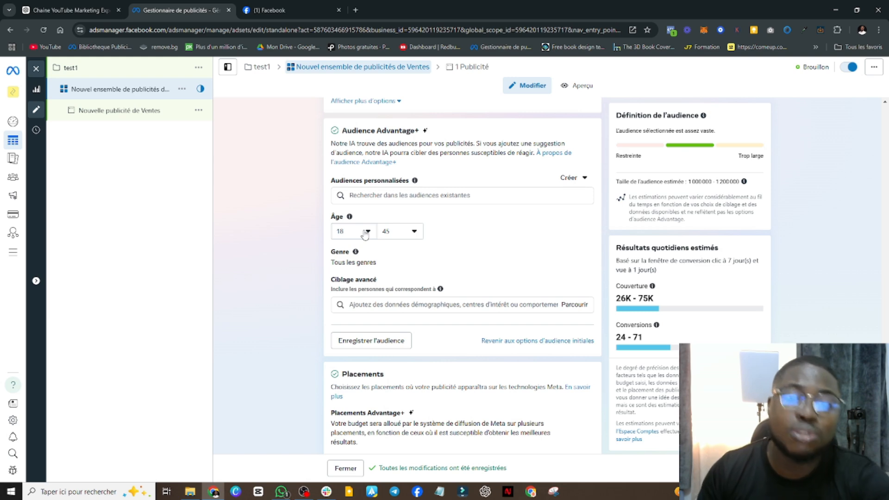
left_click(365, 236)
left_click(511, 243)
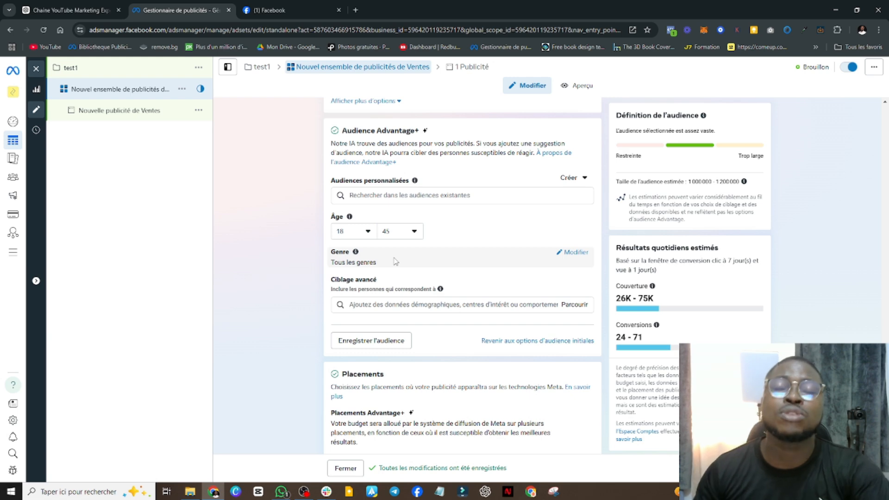
Raise the suggested audience's minimum age to 25 and keep the maximum at 45
left_click(353, 236)
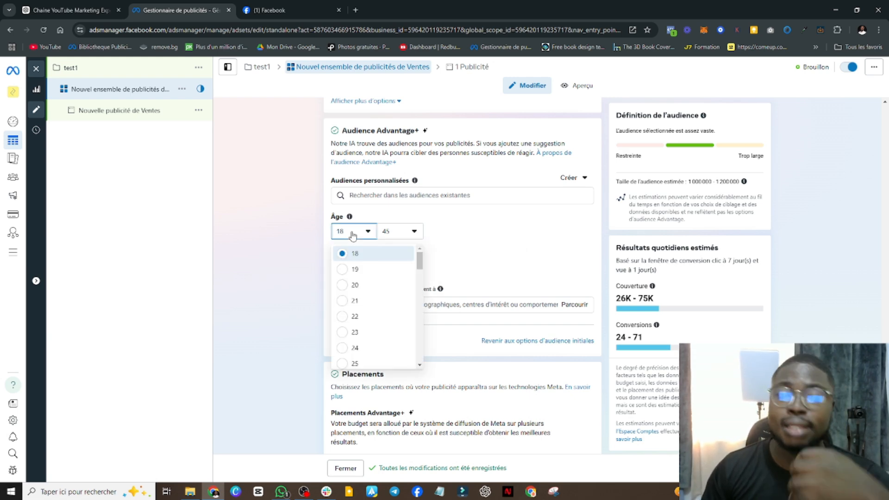
scroll(373, 355, "down", 1)
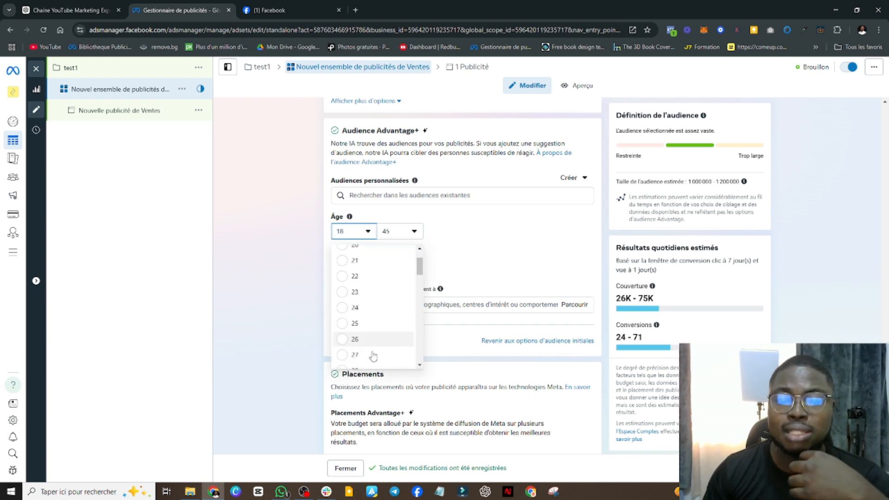
left_click(367, 318)
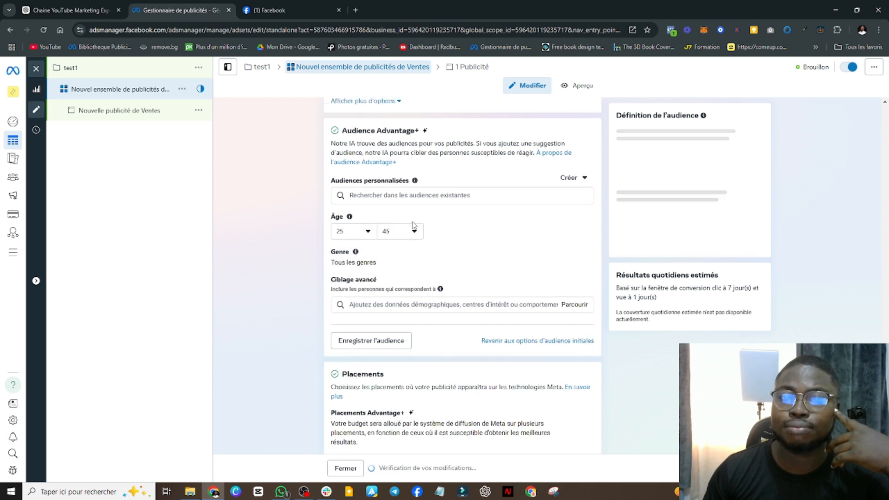
left_click(412, 231)
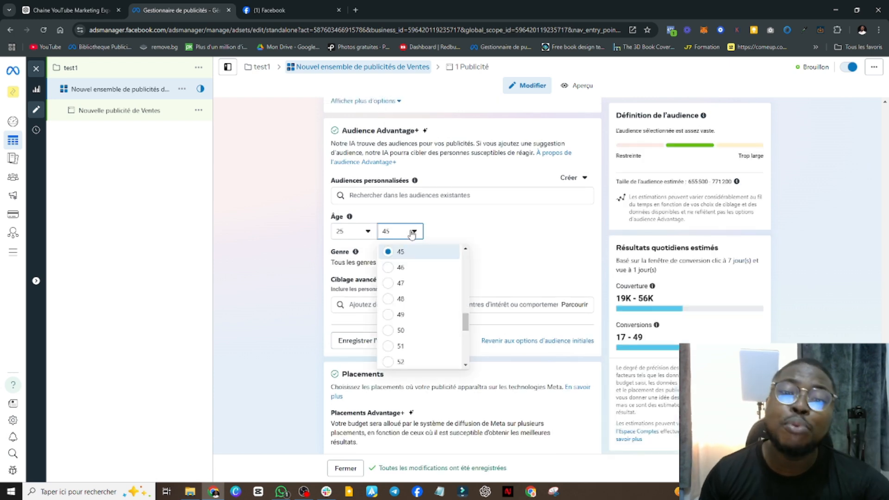
left_click(412, 233)
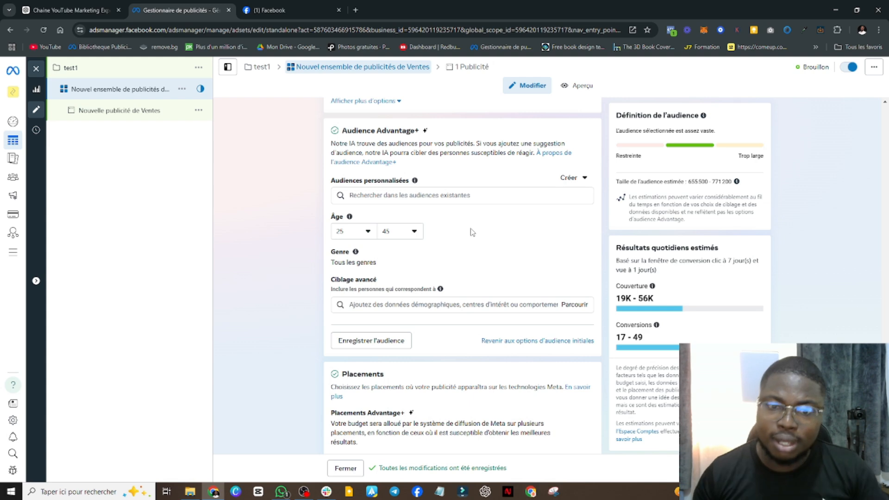
Look through the suggested demographics, interests and behaviours for the ad set's detailed targeting without selecting any
left_click(371, 306)
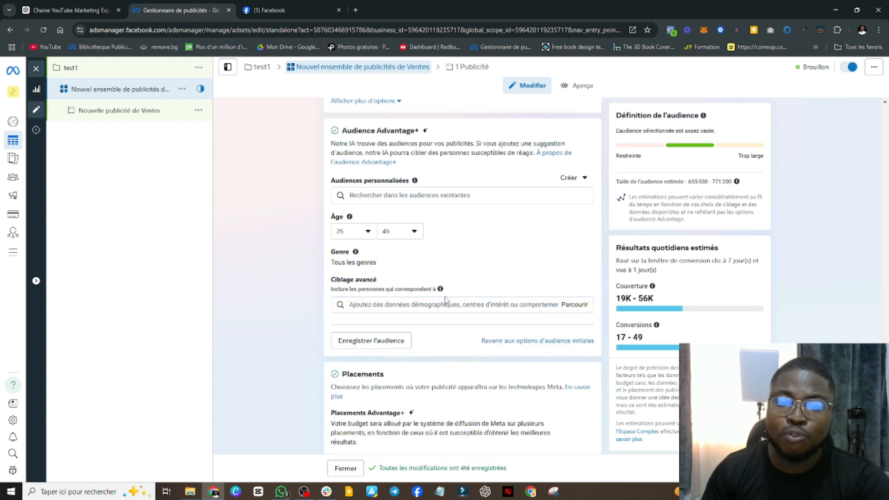
scroll(398, 296, "down", 1)
left_click(385, 270)
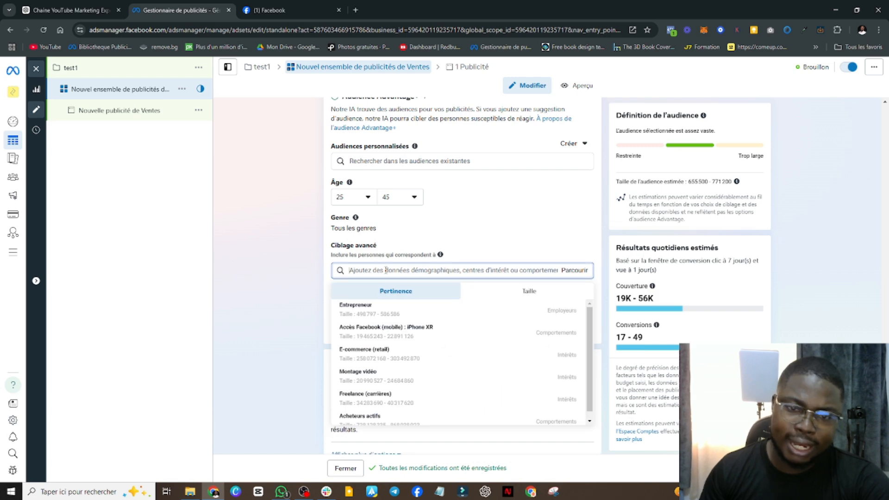
mouse_move(379, 314)
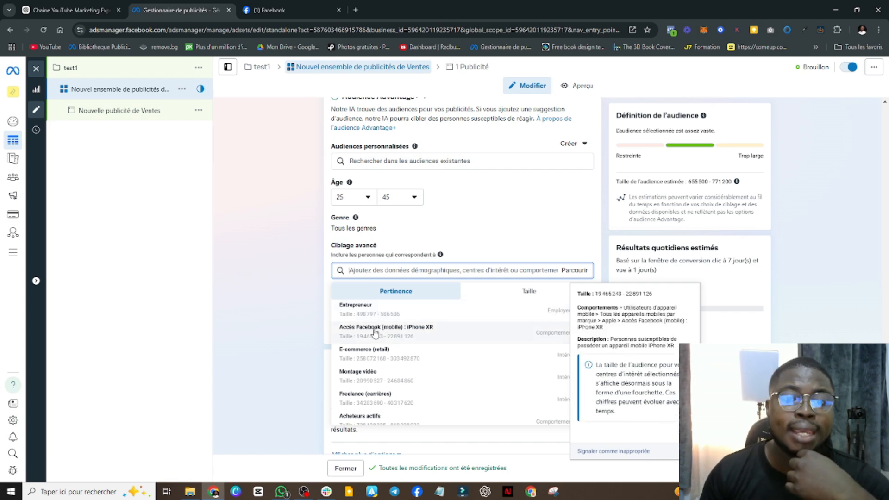
scroll(374, 333, "down", 1)
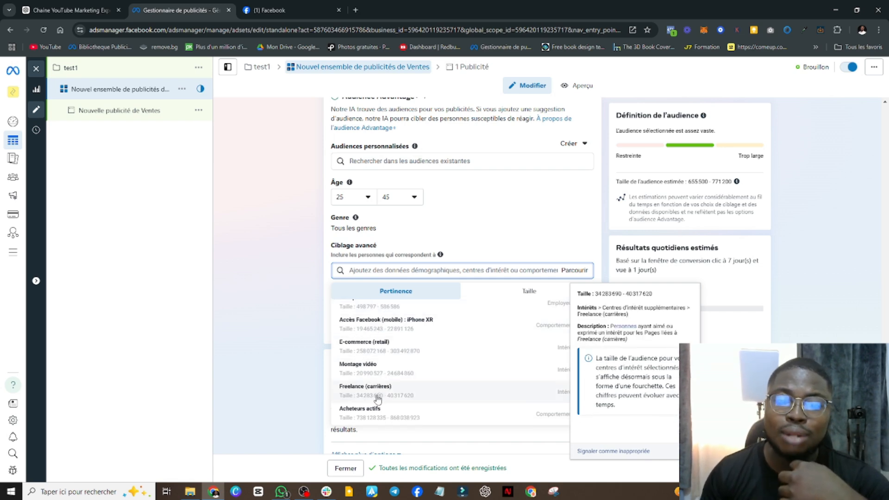
scroll(377, 394, "up", 1)
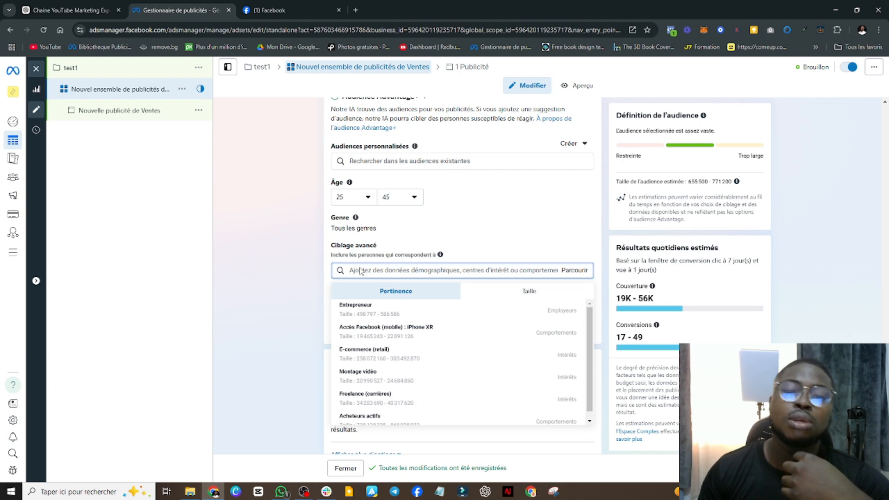
left_click(311, 268)
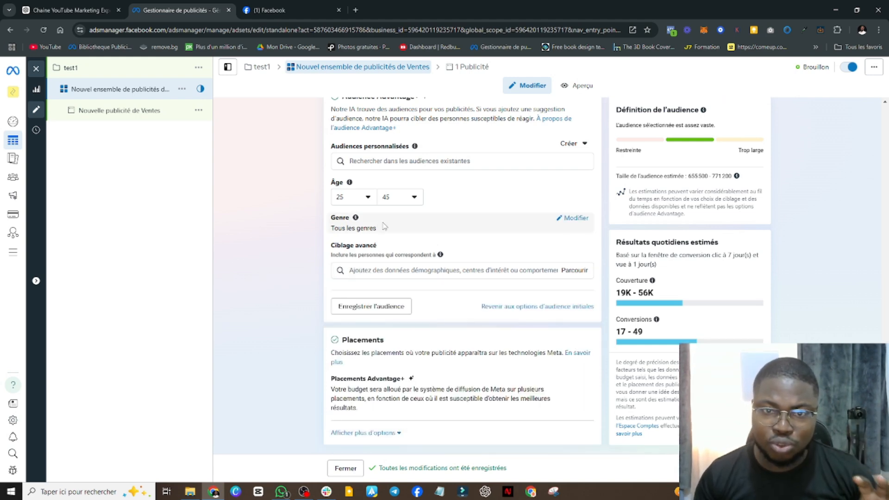
Open the audience's gender options for editing, and view the minimum-age choices and the detailed targeting explanation
left_click(575, 220)
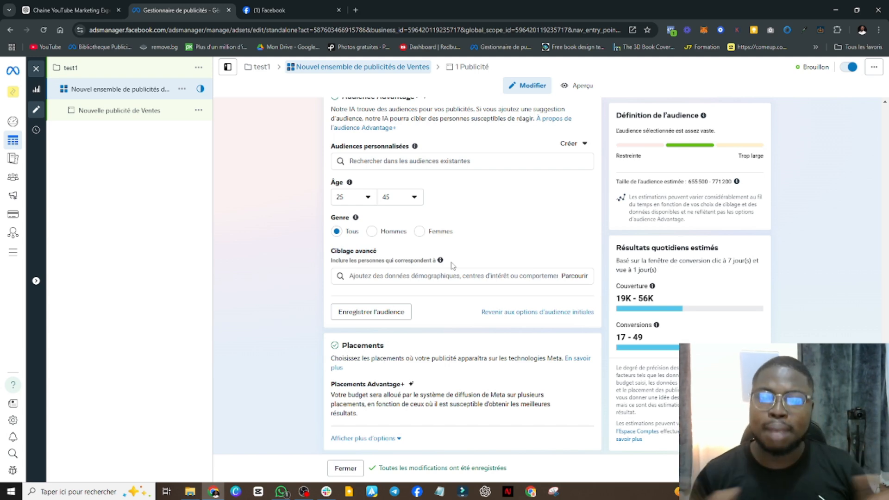
left_click(357, 200)
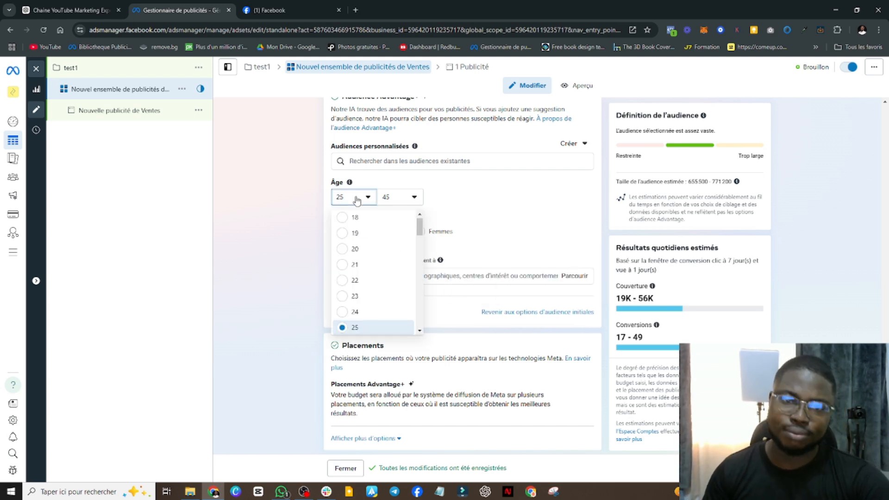
left_click(528, 205)
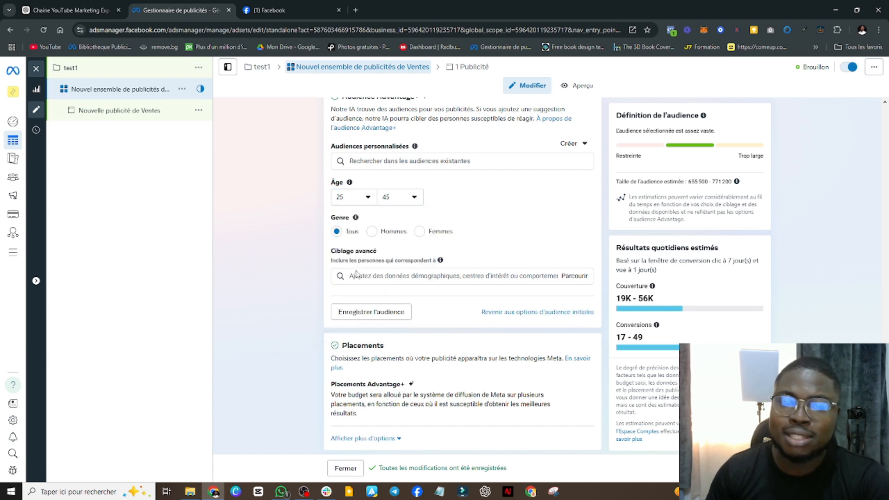
left_click_drag(332, 253, 401, 257)
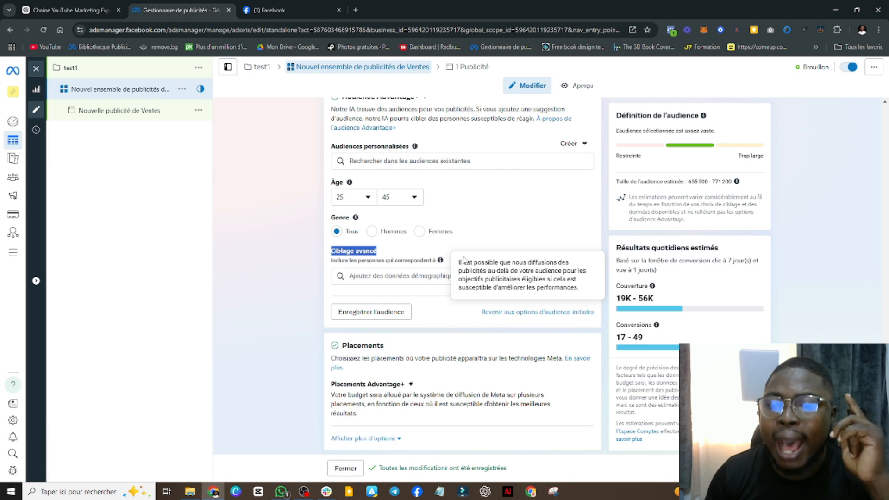
mouse_move(442, 262)
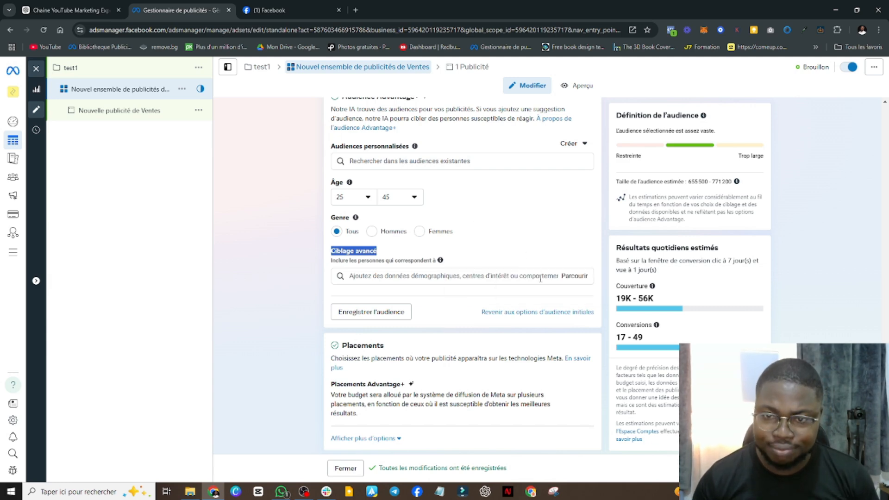
Try the employer Entrepreneur as a detailed targeting criterion, look through the related suggestions, and remove it
left_click(475, 278)
mouse_move(448, 317)
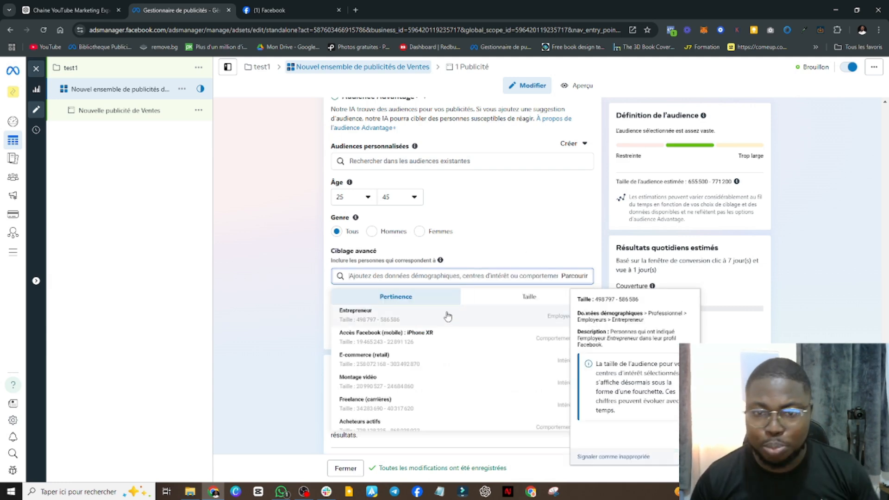
left_click(448, 316)
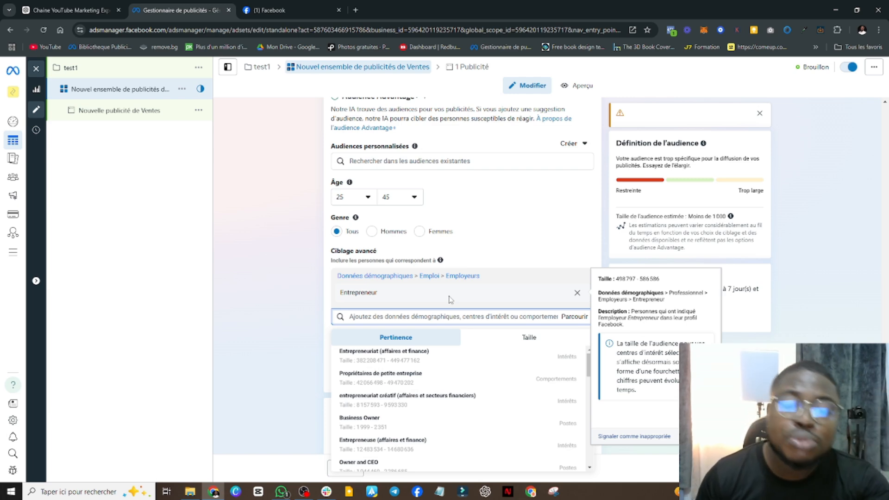
scroll(470, 400, "down", 5)
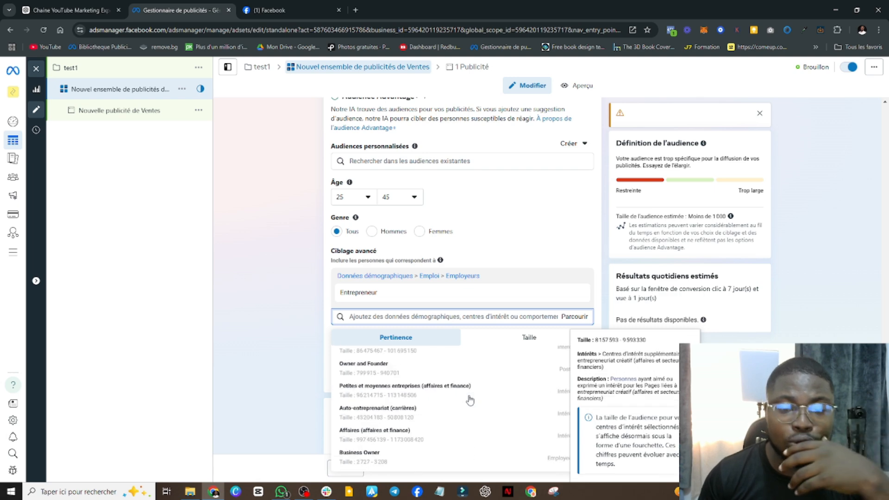
scroll(452, 410, "up", 4)
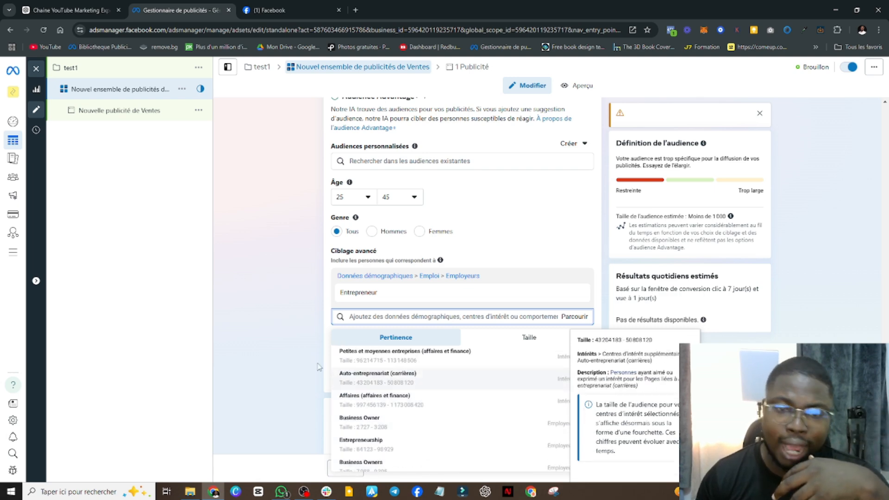
double_click(279, 313)
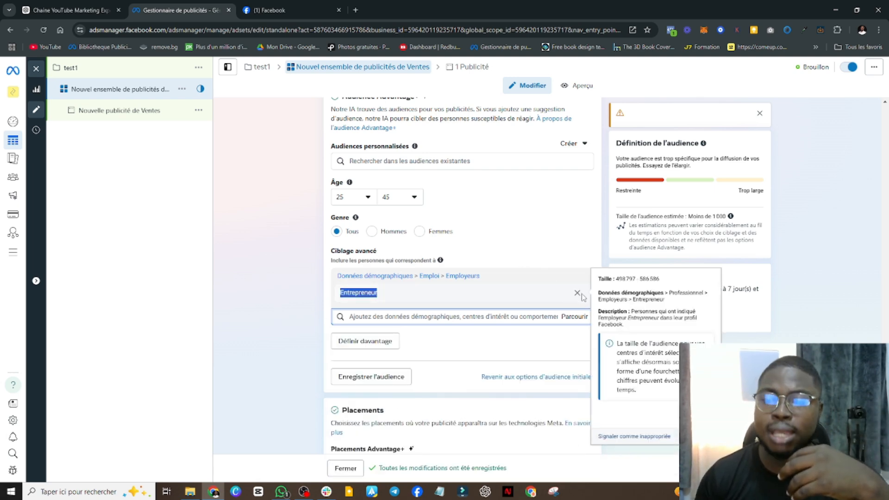
left_click(577, 294)
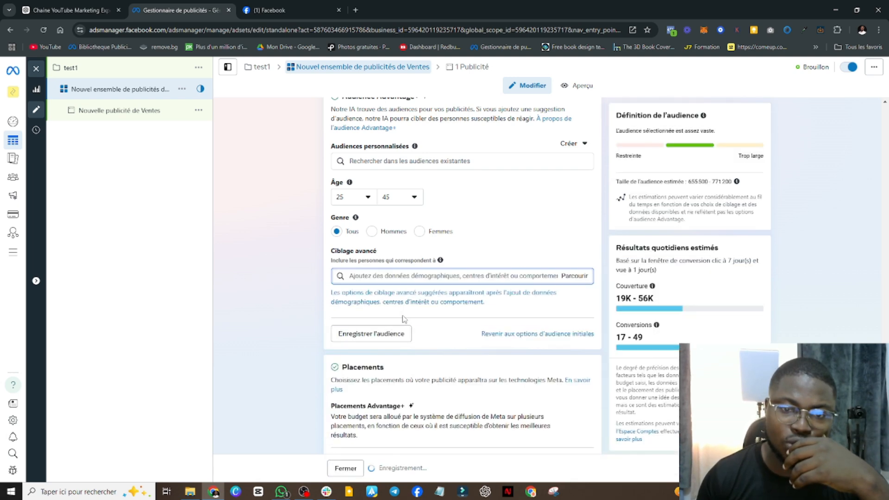
Add the purchase behaviour Acheteurs actifs to the ad set's detailed targeting
left_click(379, 275)
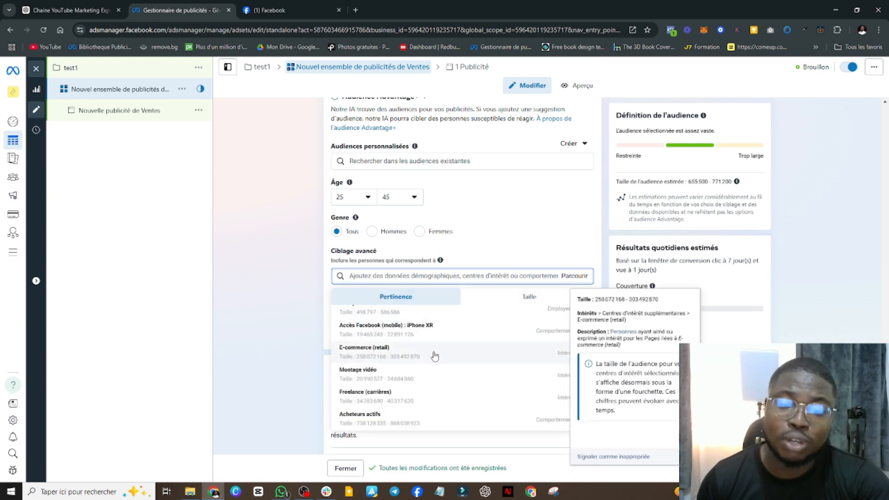
left_click(358, 417)
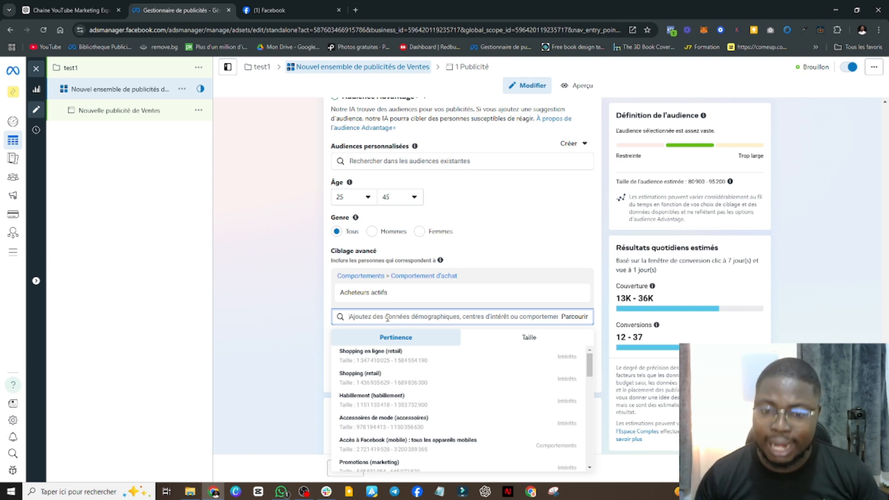
left_click(313, 322)
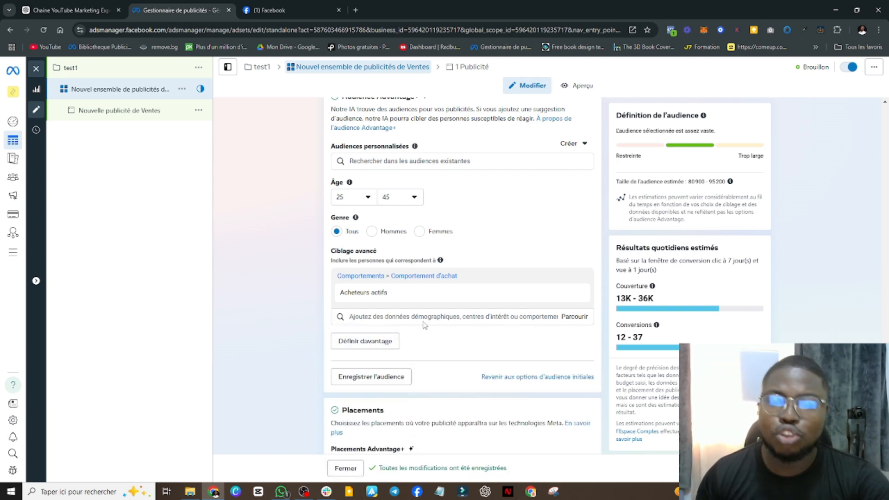
Browse the detailed targeting categories and look through the subcategories under Comportements
left_click(508, 317)
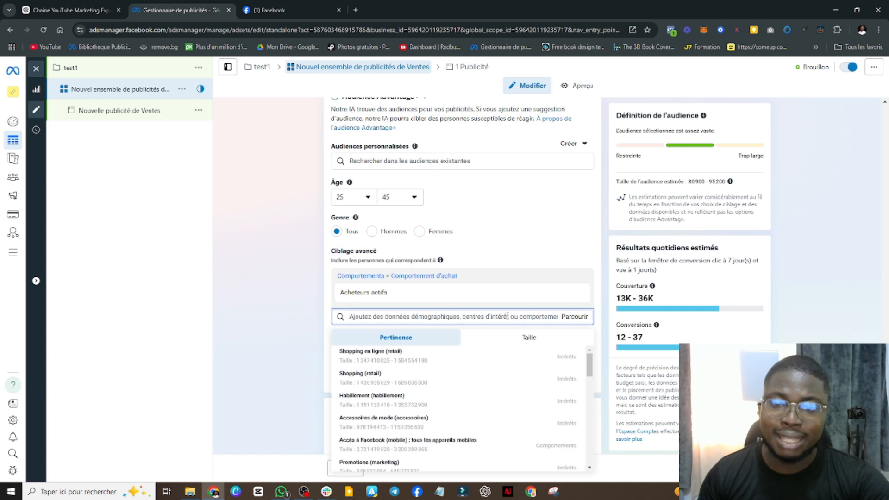
left_click(476, 310)
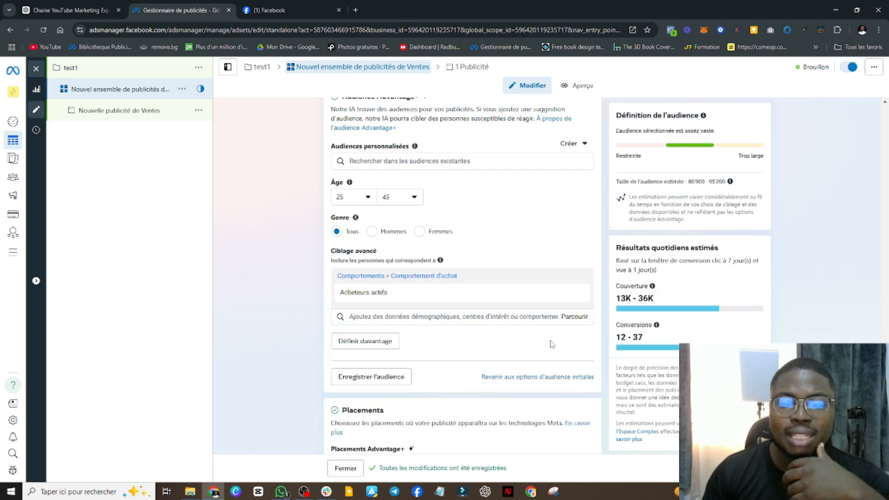
left_click(575, 319)
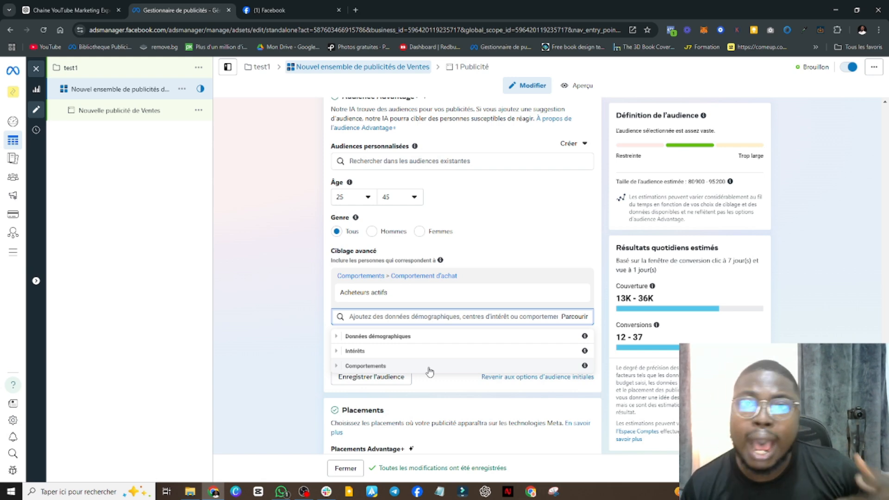
left_click(376, 368)
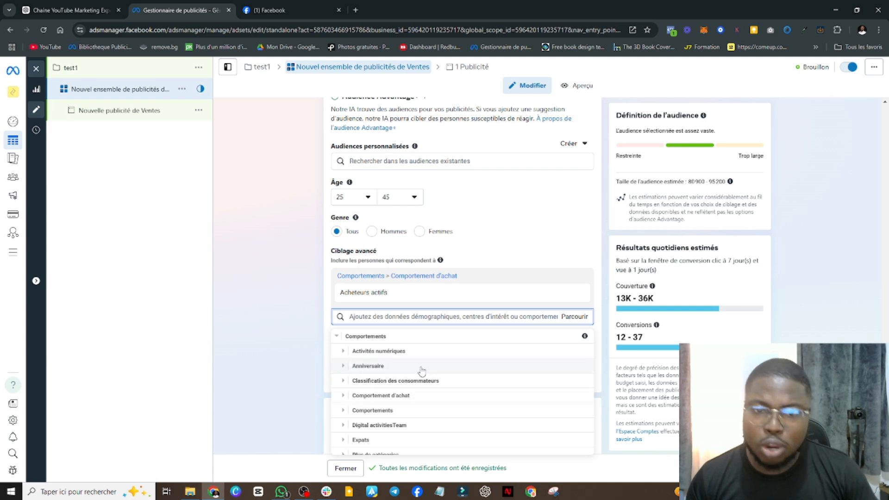
scroll(423, 371, "down", 2)
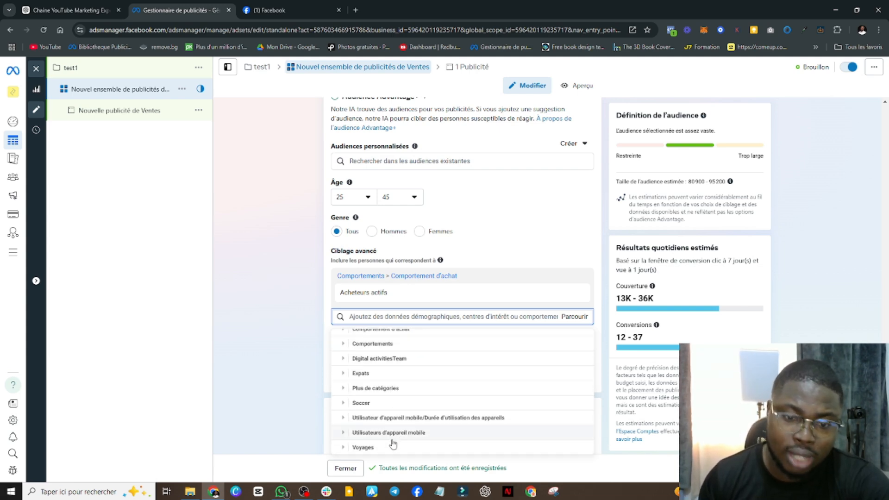
scroll(394, 443, "up", 3)
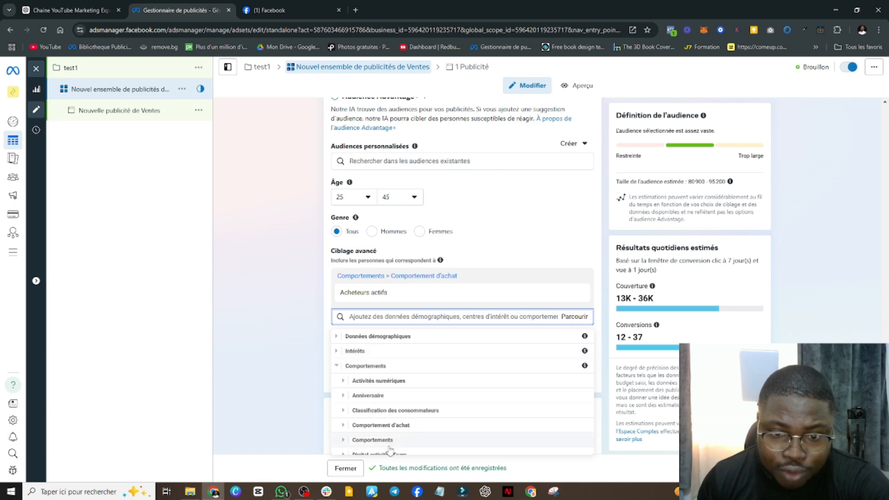
scroll(399, 417, "down", 3)
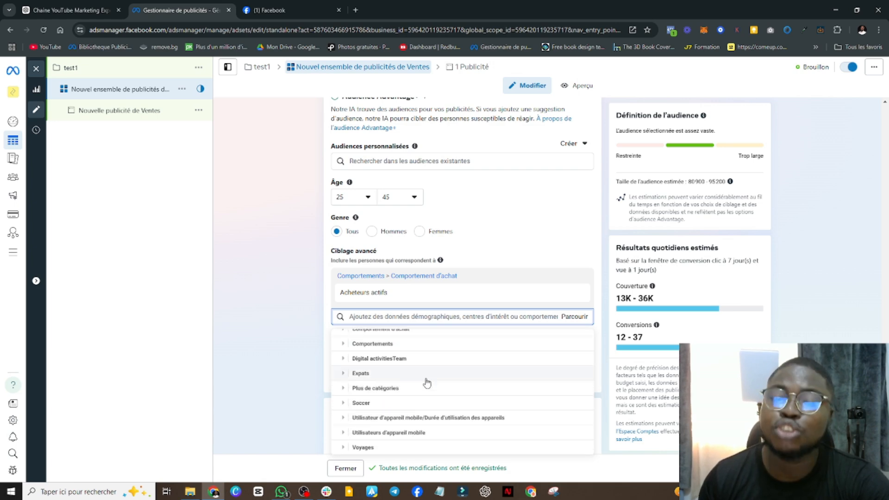
Search the detailed targeting for "casque audio" and add the Casque audio interest
left_click(377, 315)
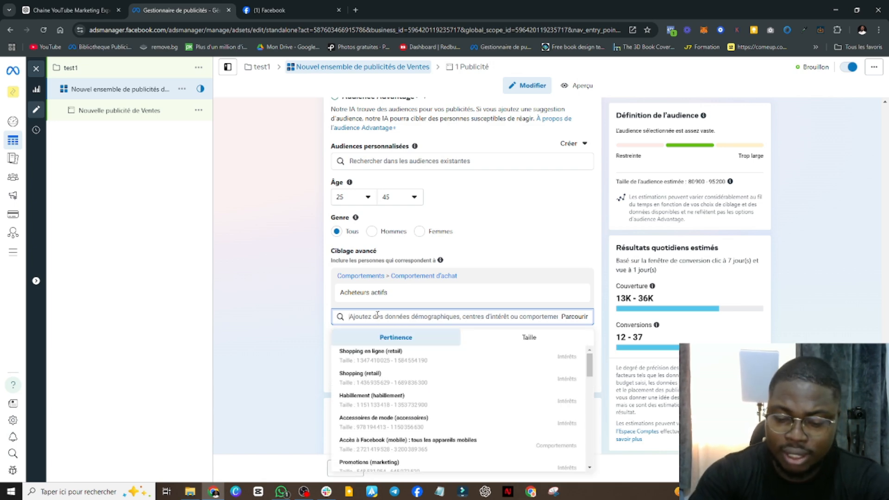
type("casque aurles")
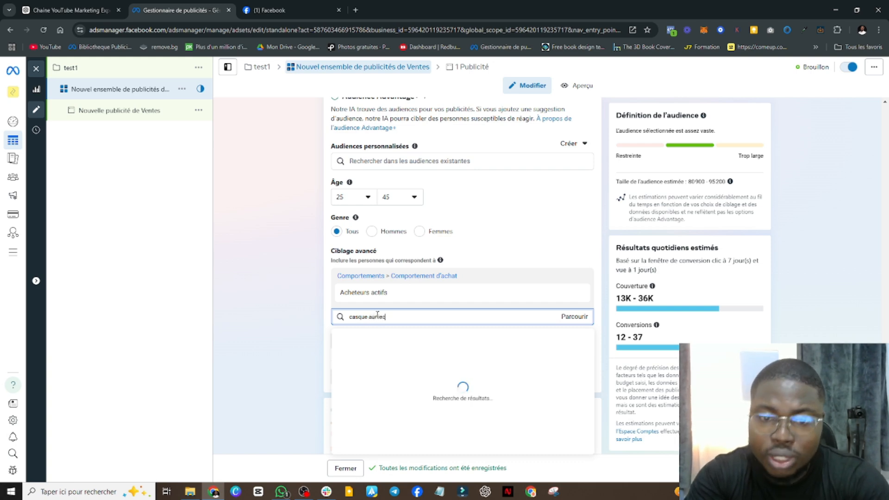
key("BackSpace")
key("BackSpace")
key("BackSpace")
key("BackSpace")
type("dio")
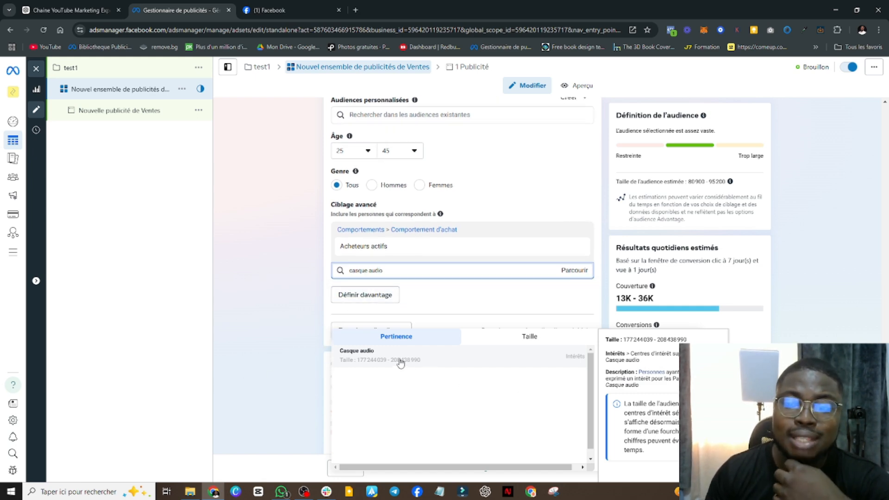
left_click(455, 363)
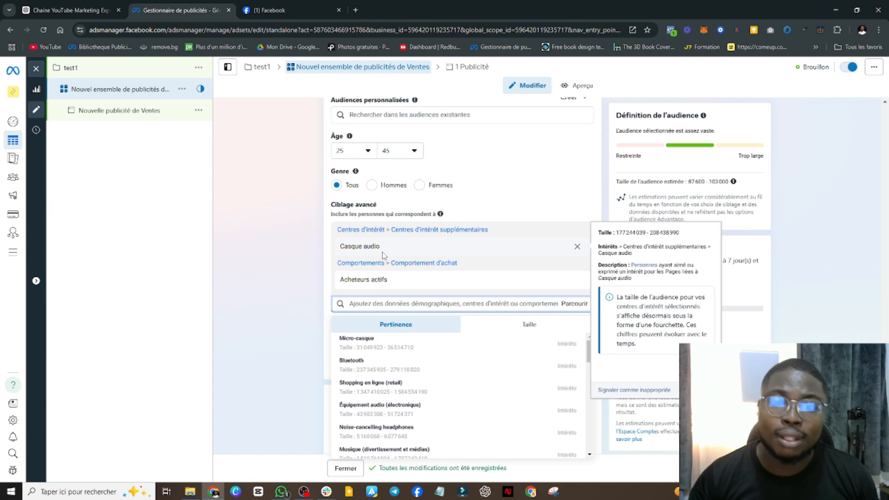
mouse_move(350, 137)
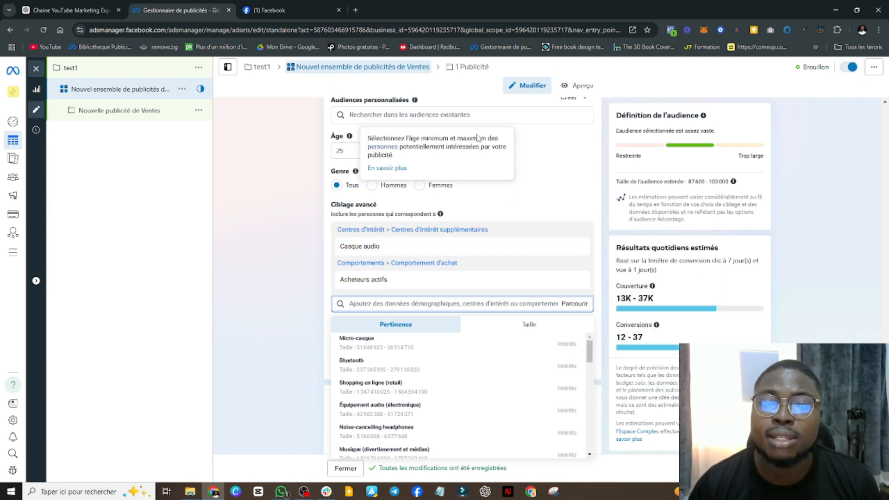
left_click(570, 159)
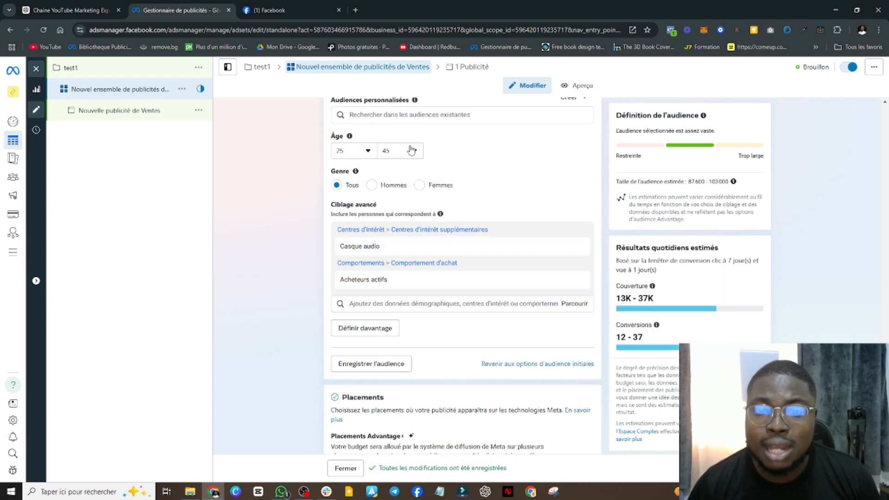
Browse the detailed targeting categories and examine the full range of subcategories under Comportements
mouse_move(407, 283)
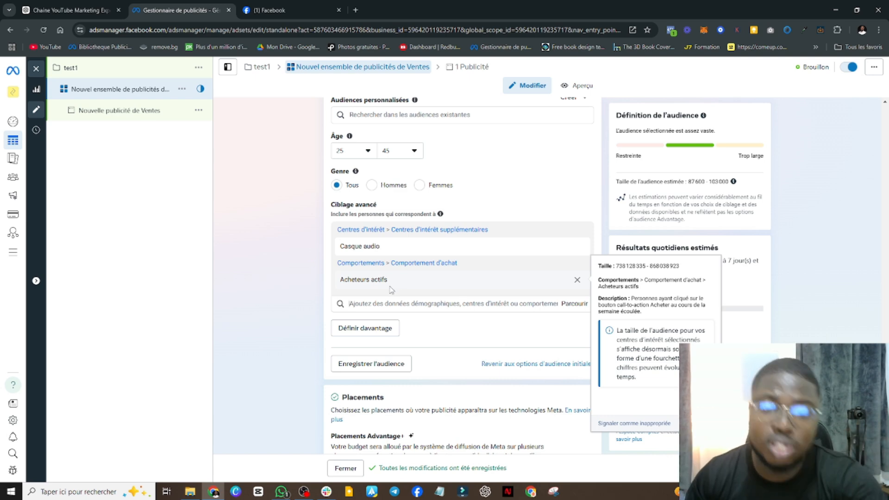
left_click(396, 306)
left_click(569, 307)
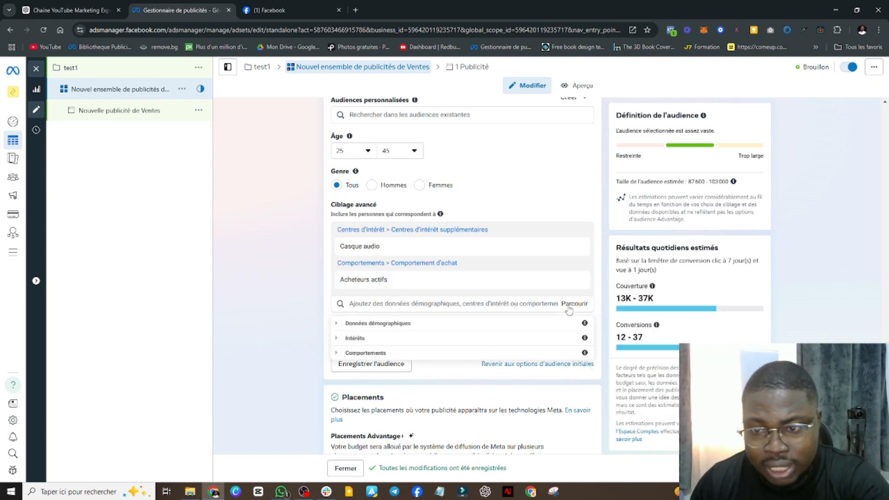
left_click(409, 355)
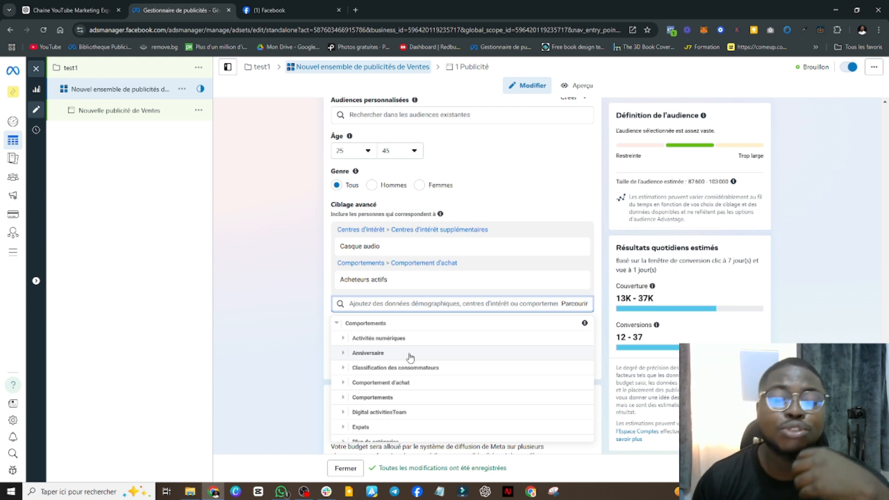
scroll(408, 386, "down", 2)
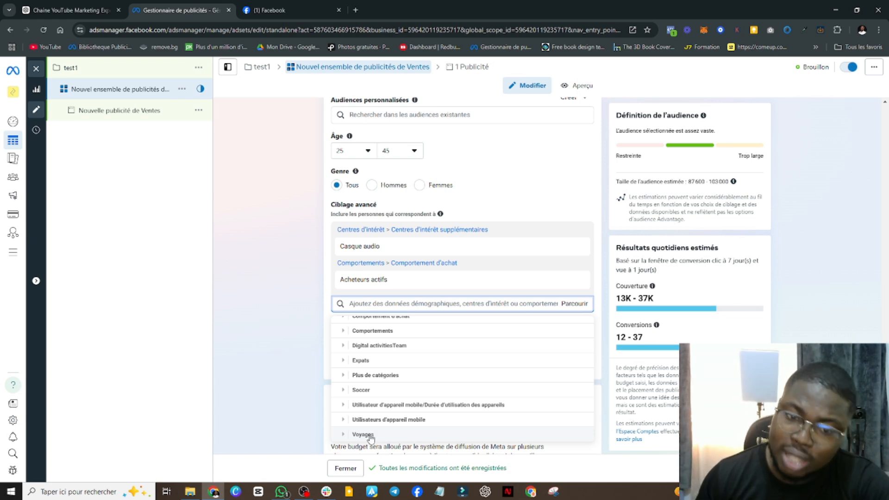
scroll(417, 376, "up", 5)
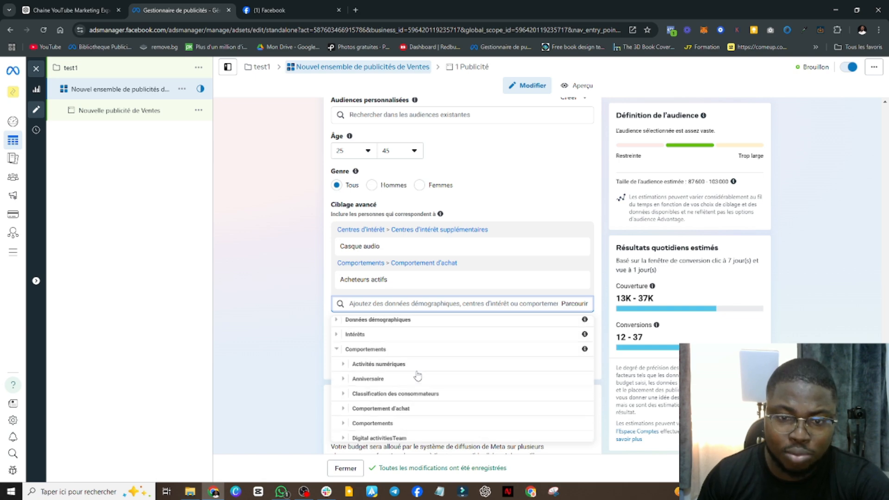
scroll(418, 388, "down", 2)
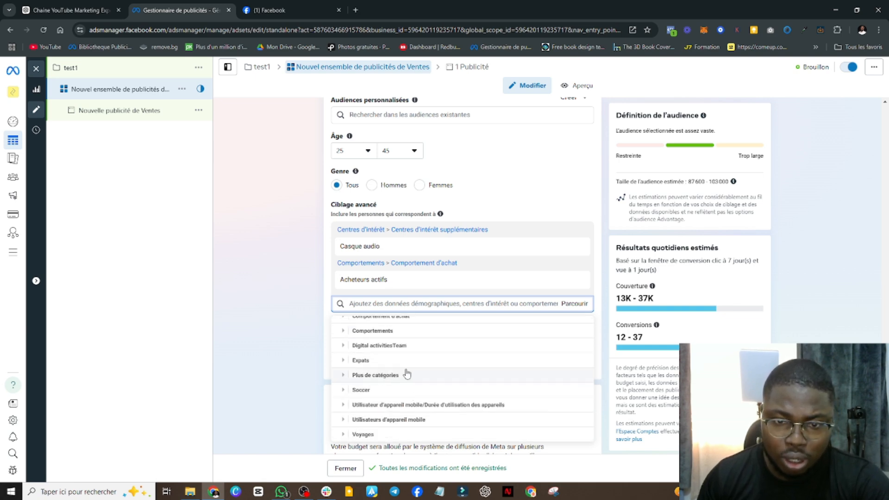
scroll(397, 372, "up", 1)
Add the behaviour Anniversaire (dans 61 à 90 jours) from the Anniversaire subcategory to the ad set's detailed targeting
left_click(385, 378)
scroll(385, 380, "down", 1)
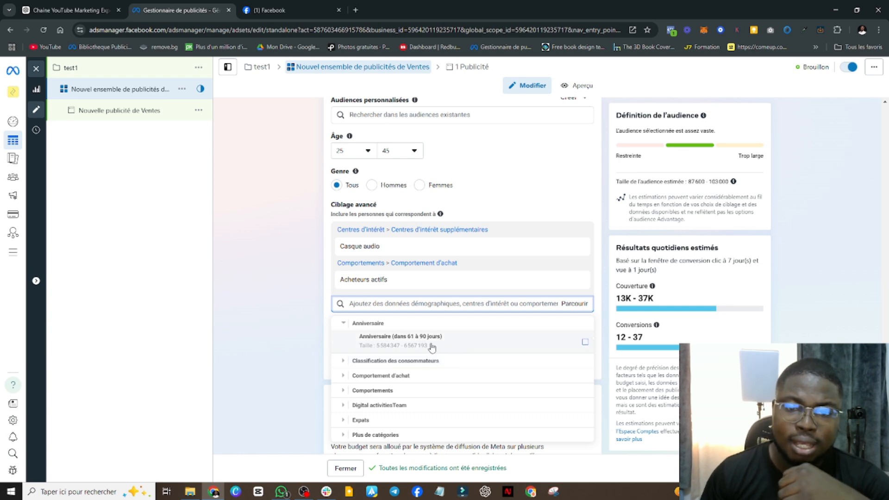
mouse_move(431, 347)
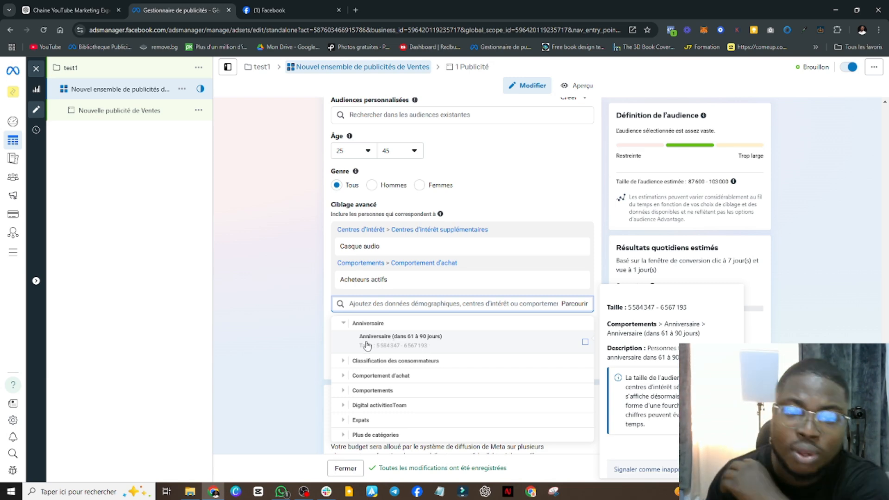
left_click(445, 345)
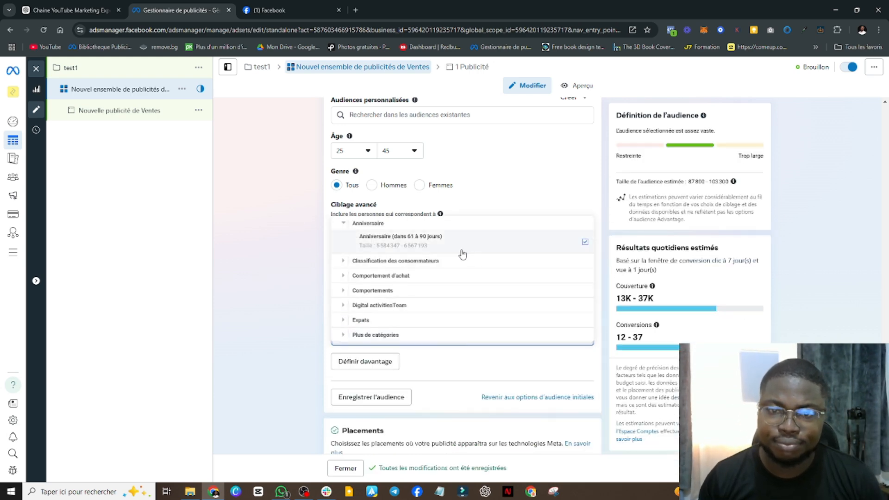
left_click(436, 249)
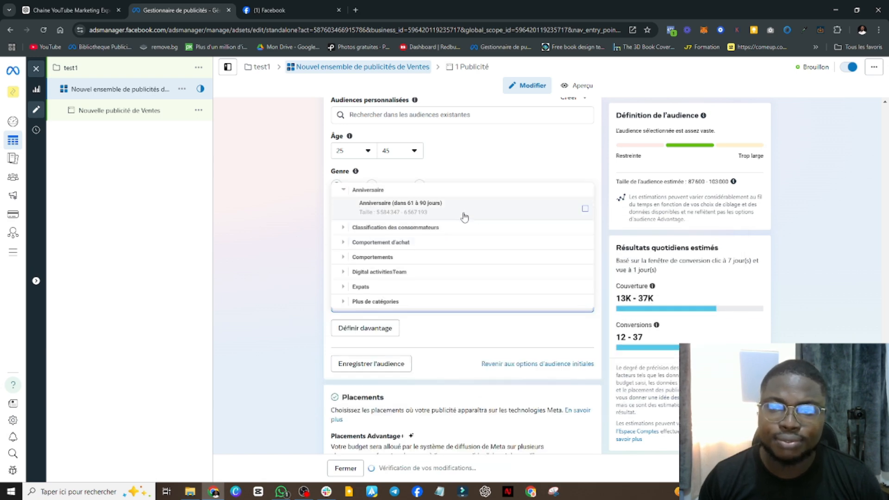
left_click(299, 252)
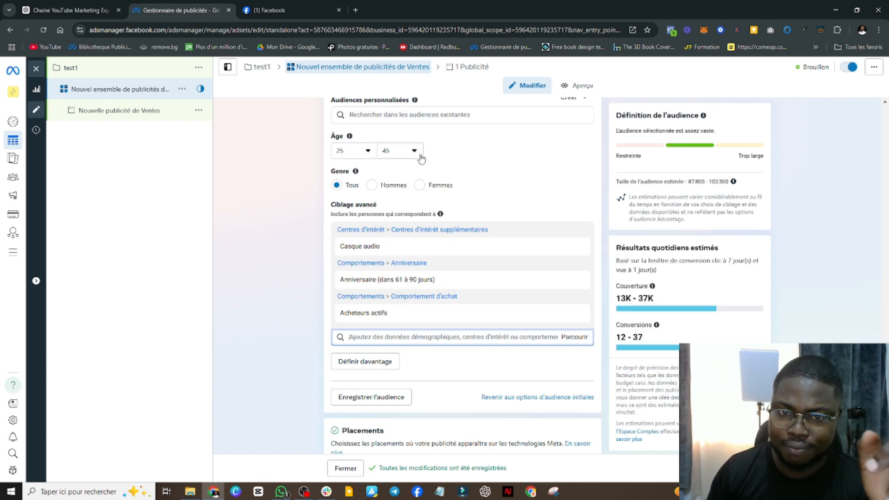
Remove the Casque audio, Anniversaire (dans 61 à 90 jours) and Acheteurs actifs criteria from the detailed targeting
mouse_move(398, 247)
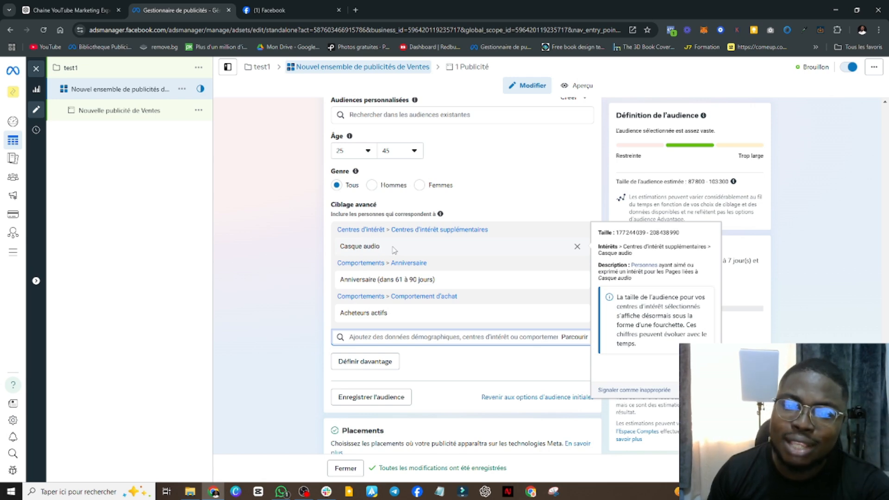
mouse_move(414, 281)
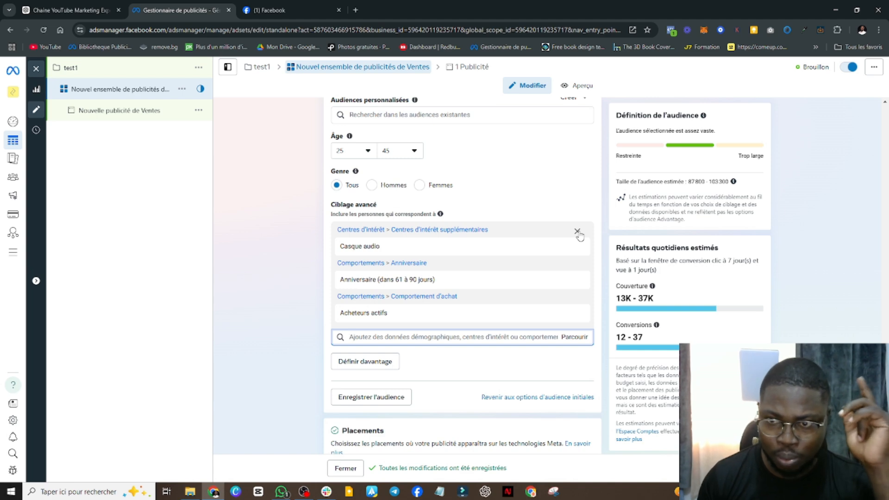
left_click(578, 232)
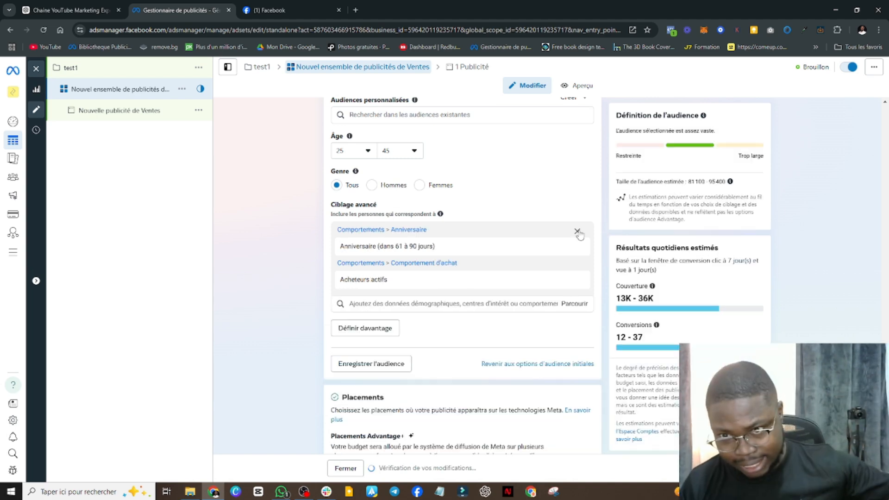
left_click(578, 231)
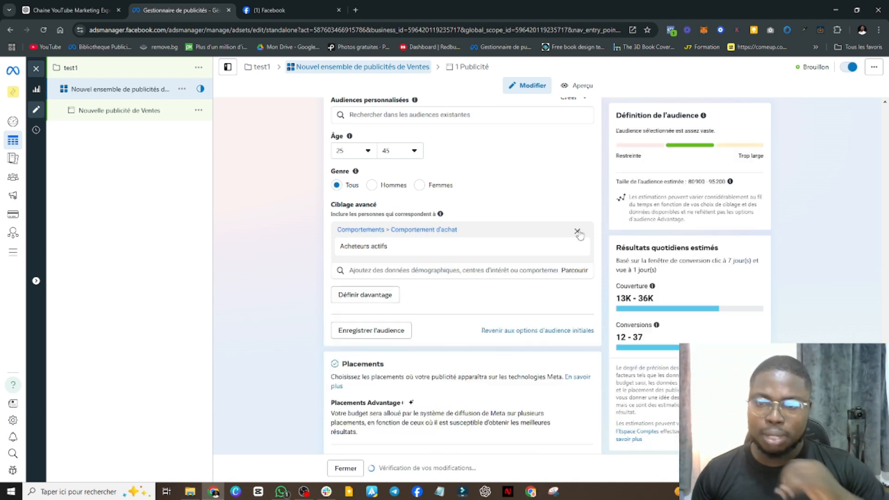
left_click(577, 231)
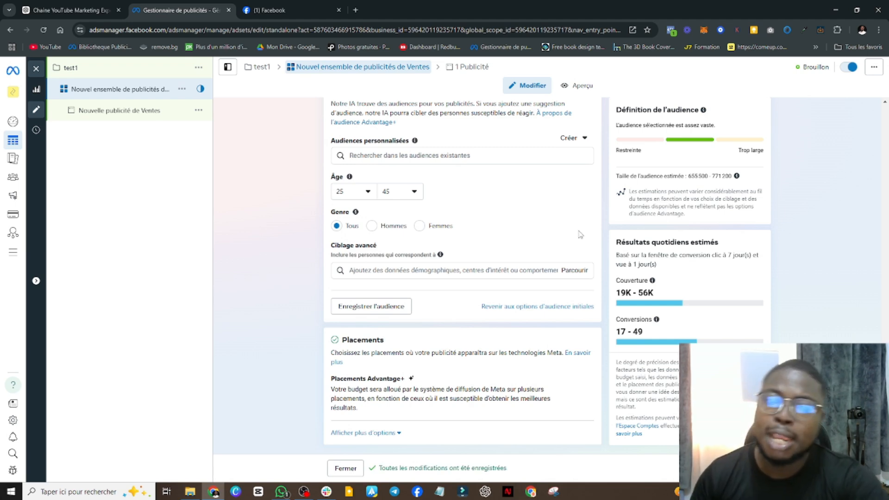
Add Entrepreneur as an employer and as a job title to the detailed targeting, and remove the employer criterion
left_click(446, 273)
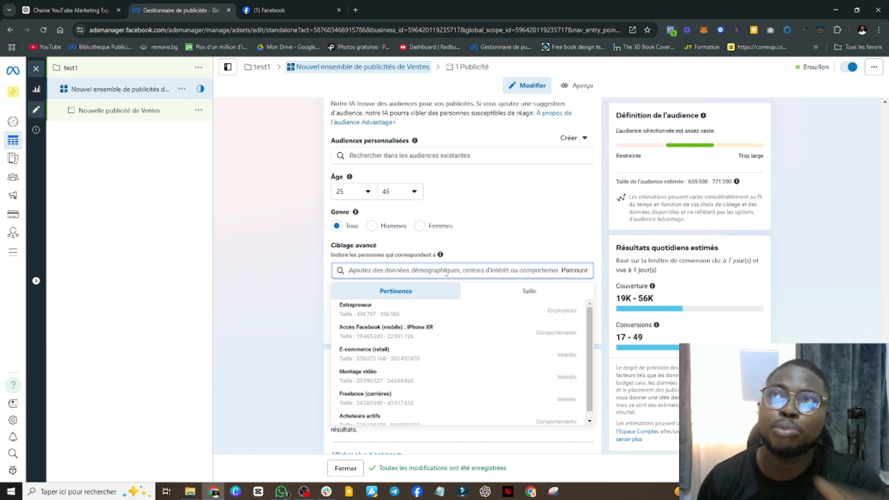
left_click(399, 311)
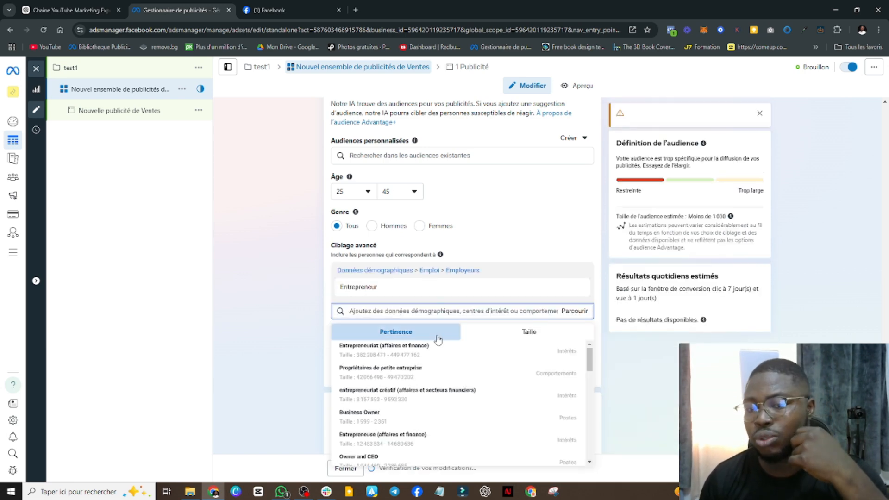
scroll(441, 373, "down", 2)
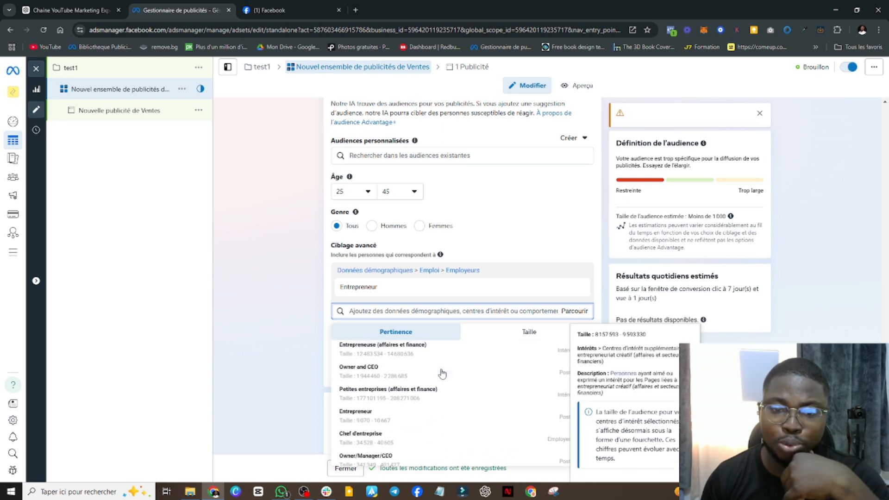
left_click(398, 413)
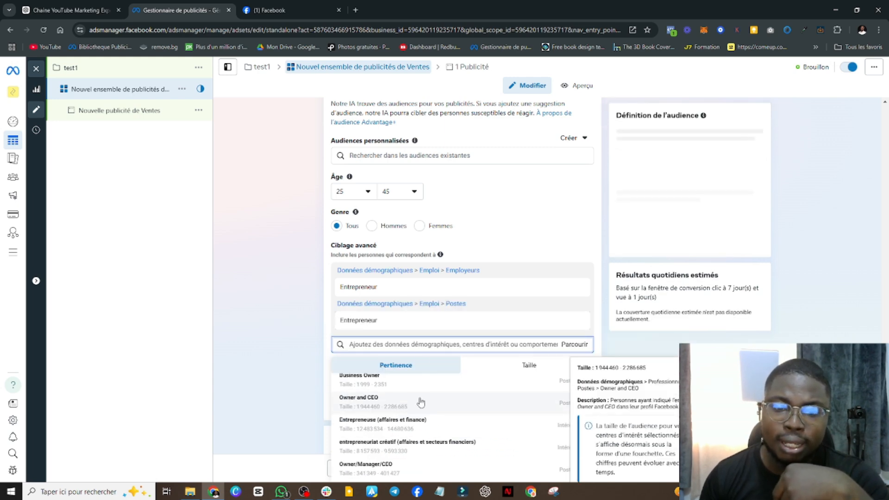
left_click(316, 290)
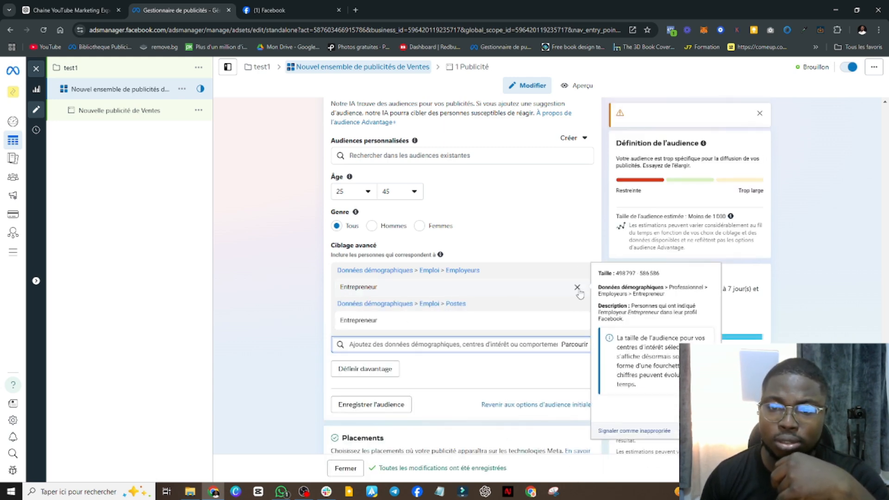
left_click(578, 287)
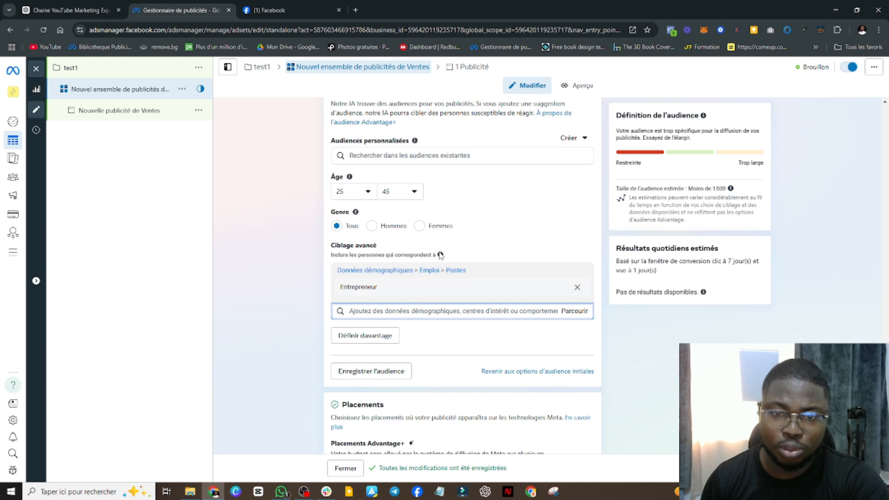
Review the summary for saving the audience without saving it, and look through the existing custom audiences
mouse_move(420, 291)
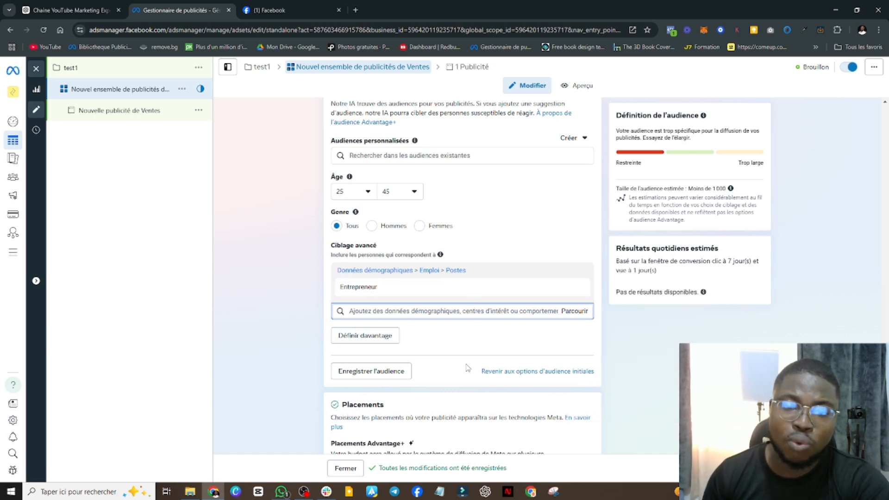
left_click(374, 376)
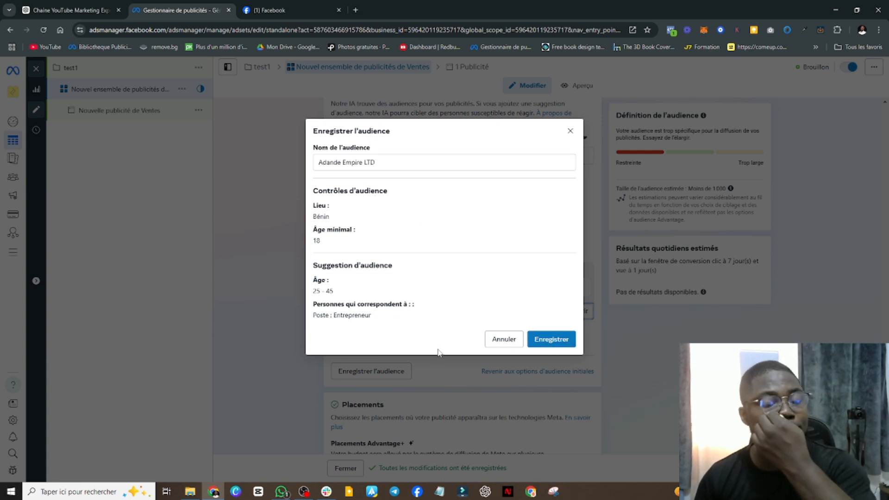
left_click(503, 339)
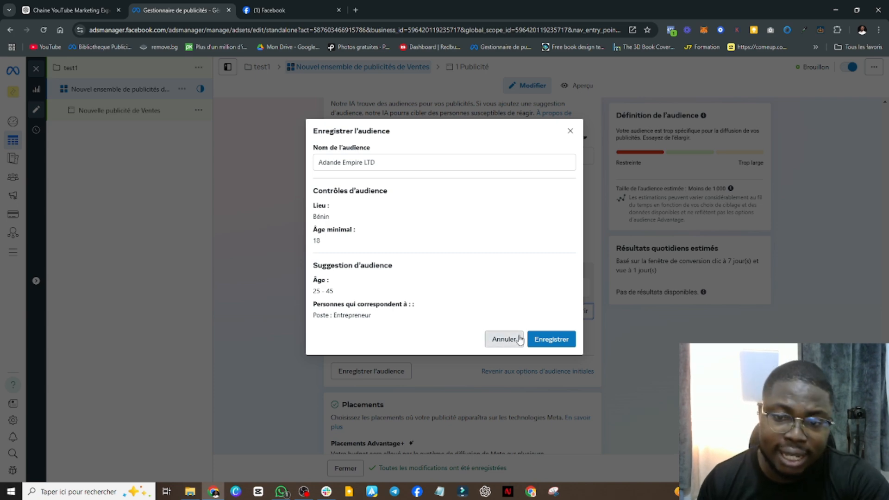
left_click(439, 156)
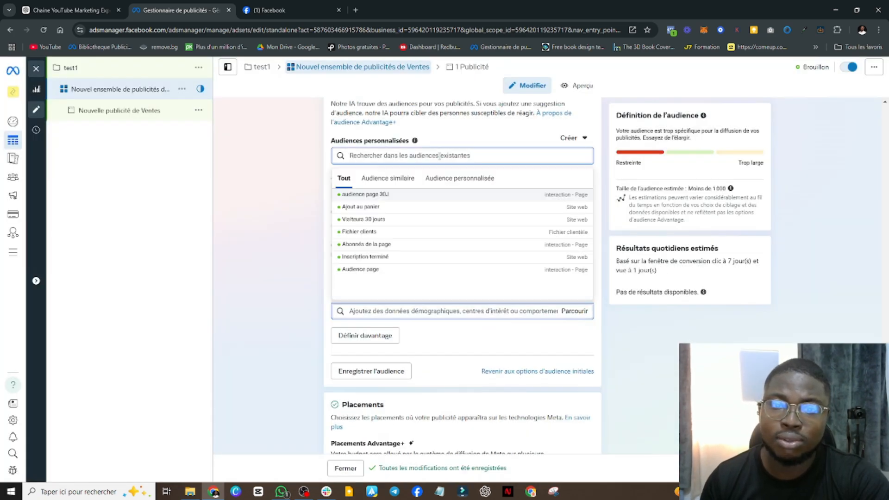
left_click(464, 184)
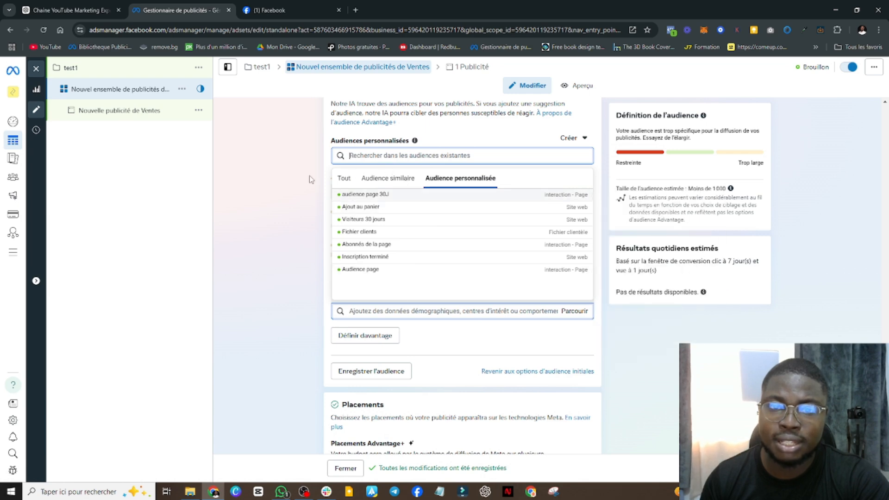
left_click(290, 180)
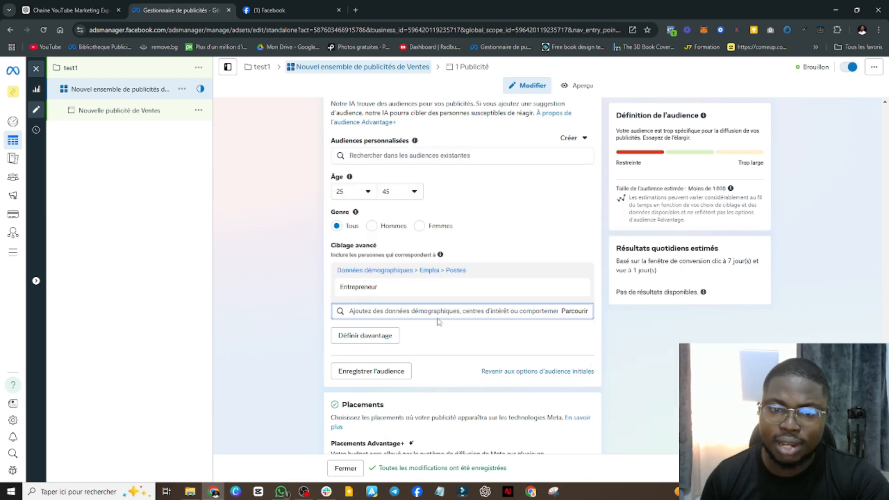
Narrow the detailed targeting with an additional required condition containing the employer Entrepreneur
left_click(358, 339)
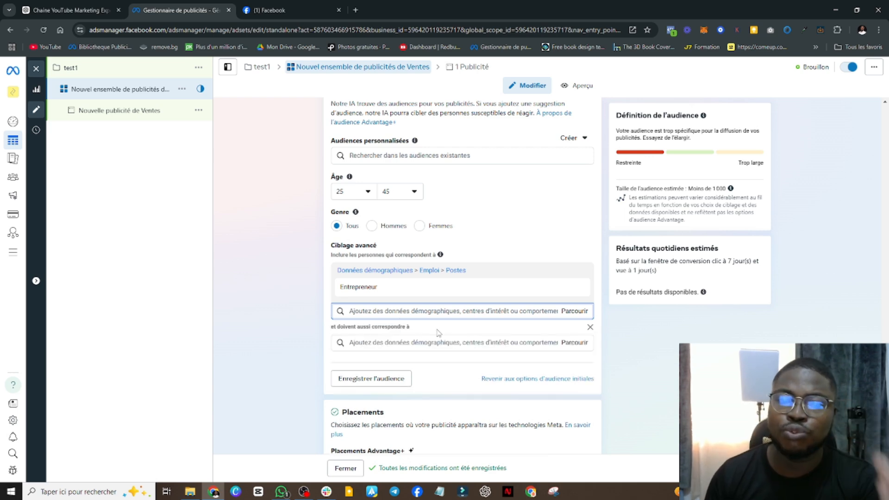
mouse_move(378, 290)
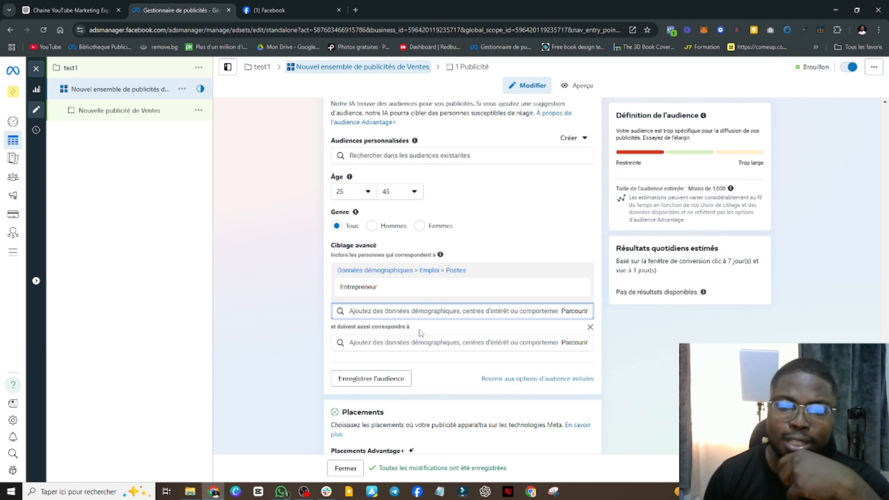
mouse_move(345, 287)
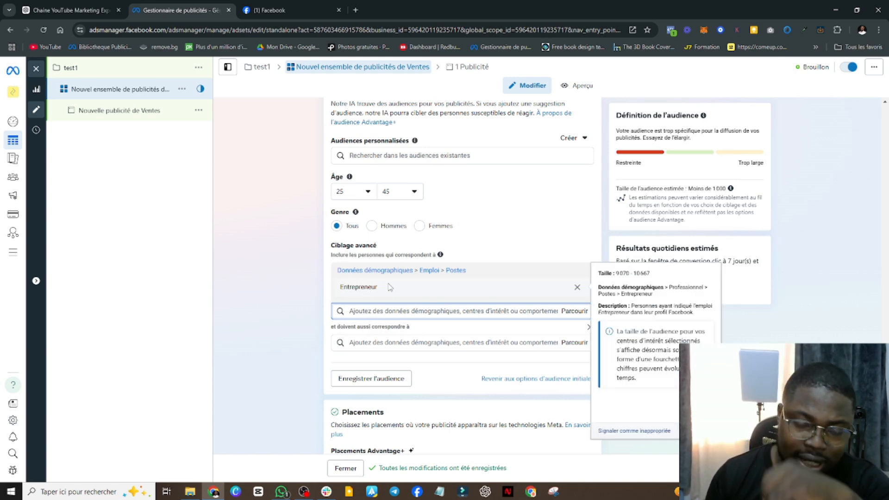
left_click(483, 342)
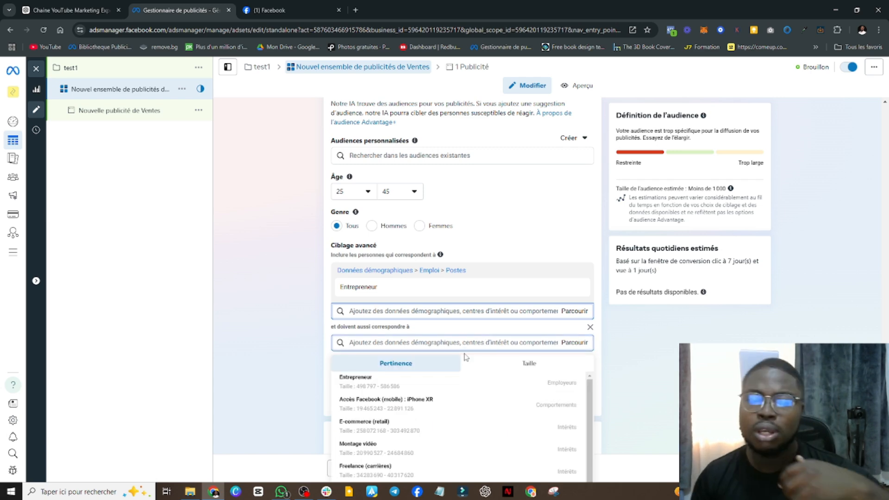
left_click(454, 385)
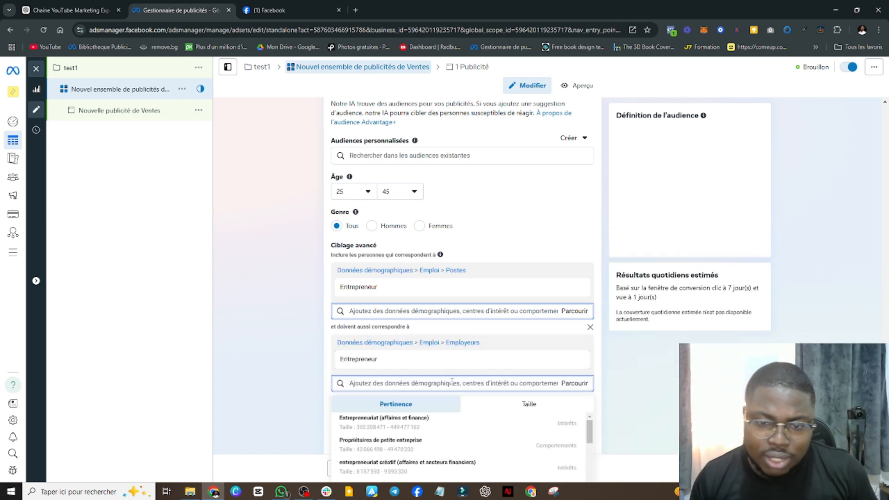
Add the job title Owner and CEO to the additional required condition of the detailed targeting
scroll(400, 452, "down", 2)
scroll(402, 450, "down", 1)
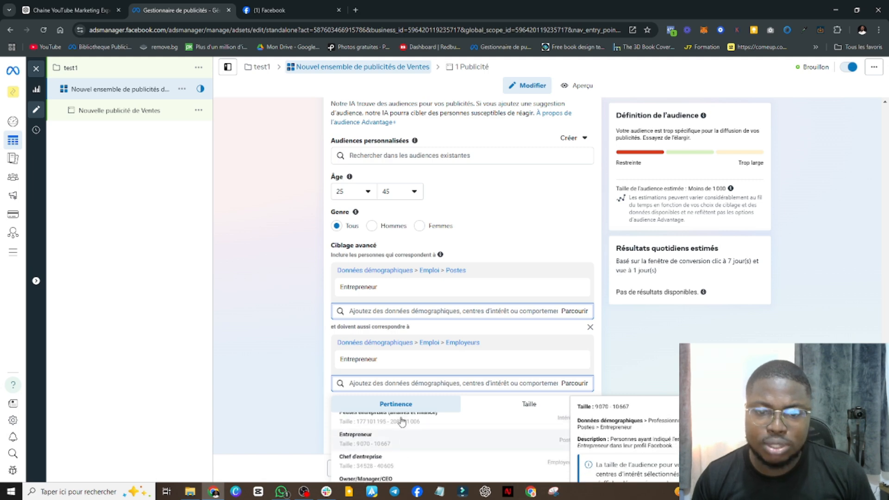
scroll(402, 423, "up", 1)
left_click(403, 437)
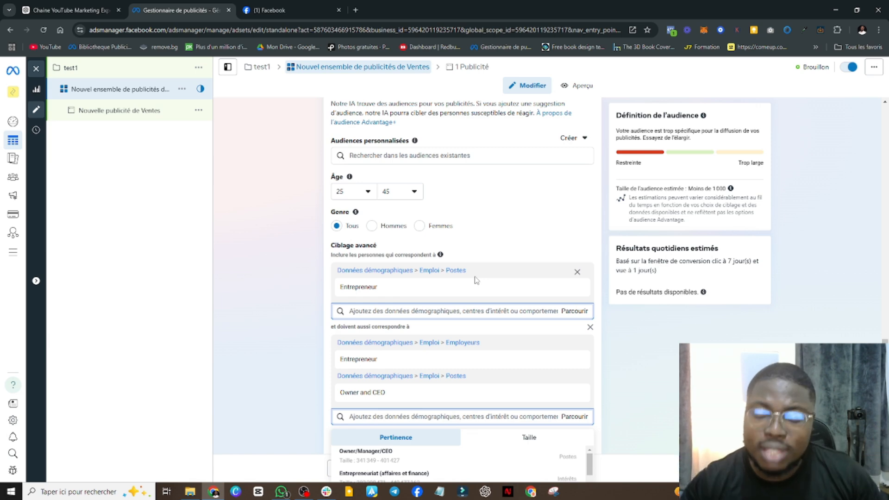
Remove the additional required condition from the detailed targeting, keeping only the job title Entrepreneur
left_click(590, 328)
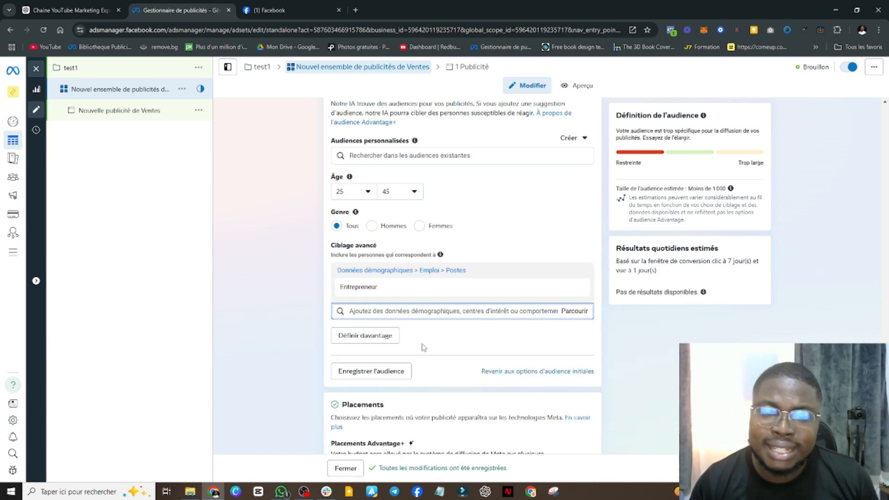
Edit the ad set's included locations and target Cotonou, Littoral Department, instead of all of Bénin
scroll(456, 347, "up", 4)
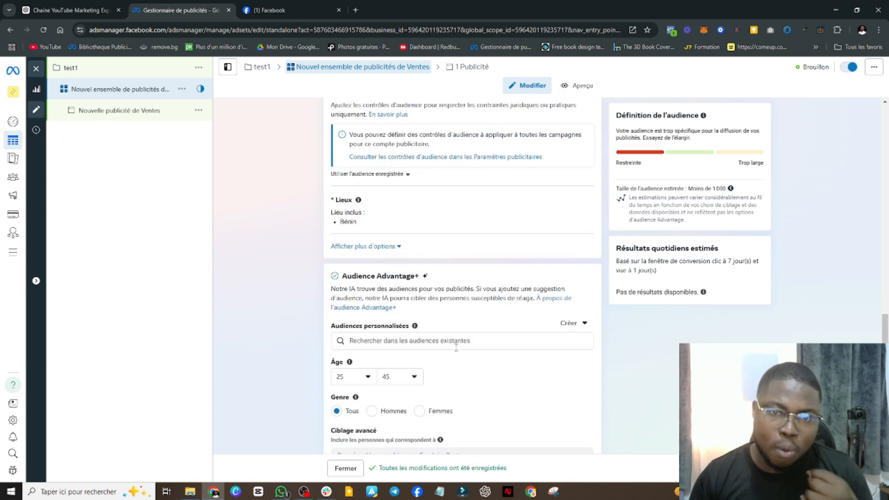
scroll(456, 347, "up", 1)
mouse_move(582, 255)
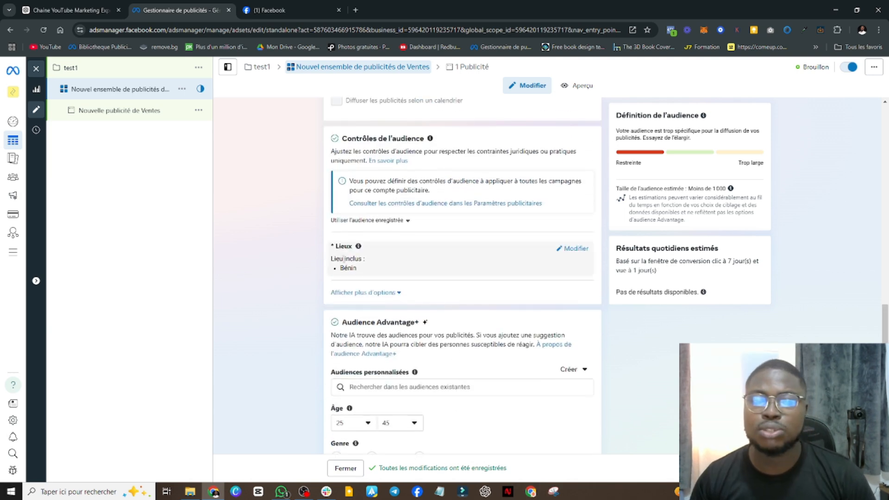
left_click(575, 250)
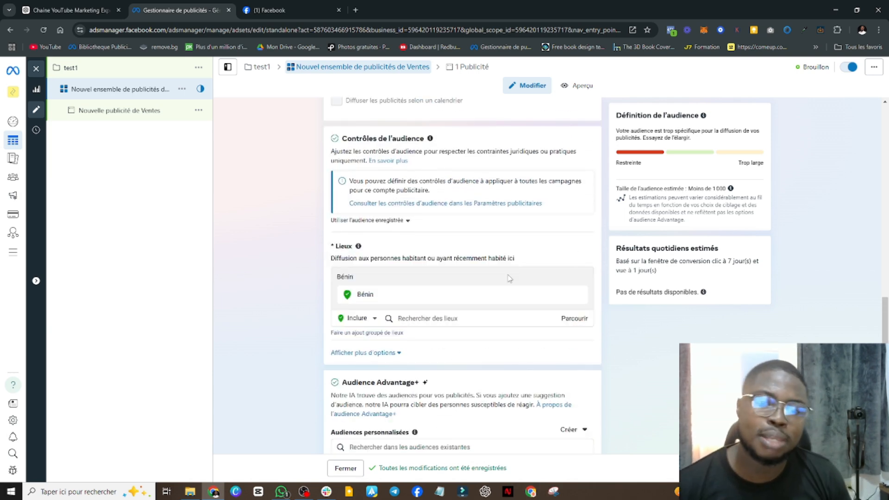
left_click(453, 320)
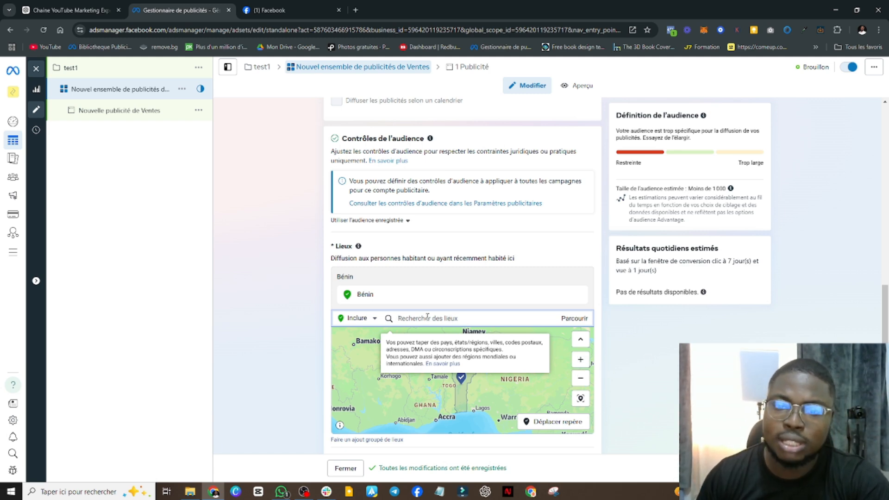
type("d")
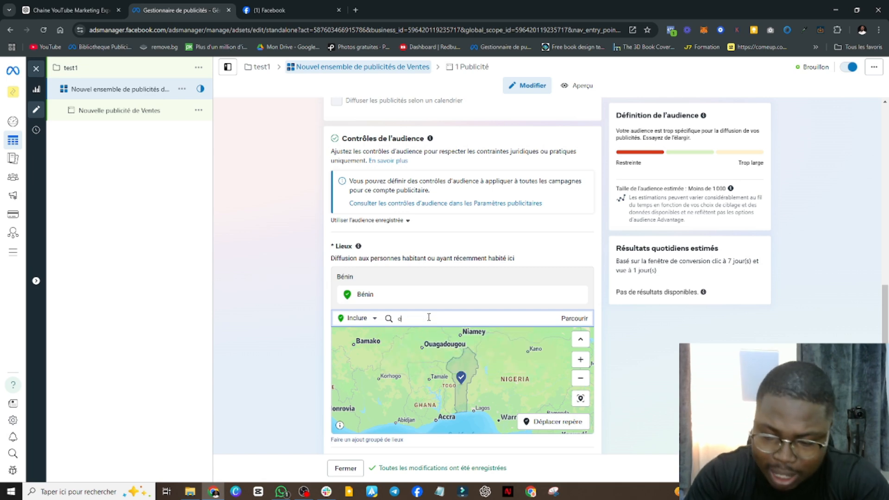
key("BackSpace")
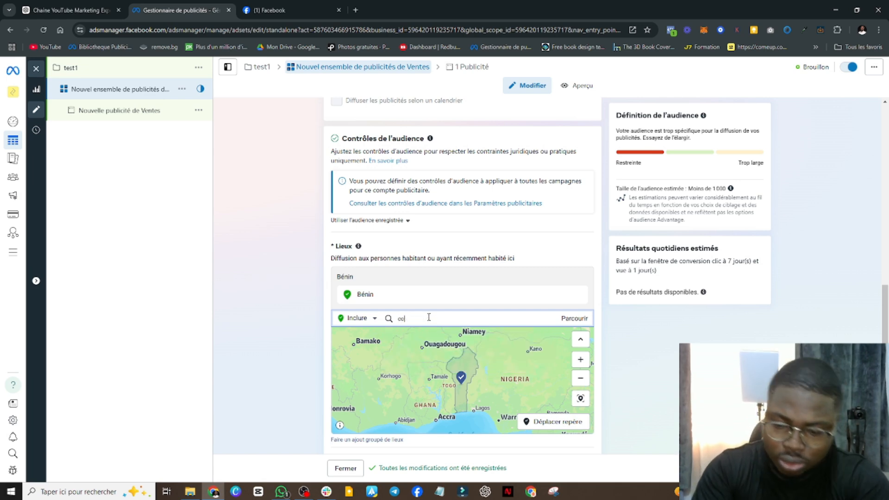
type("tonou")
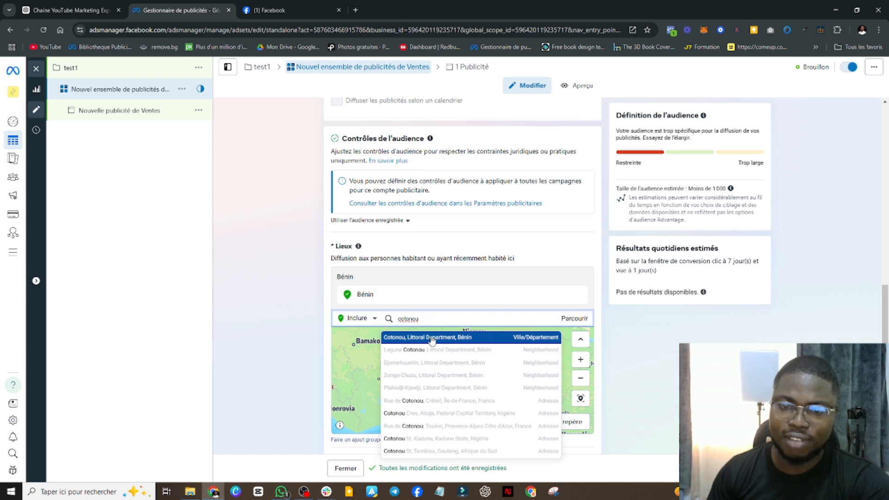
left_click(432, 339)
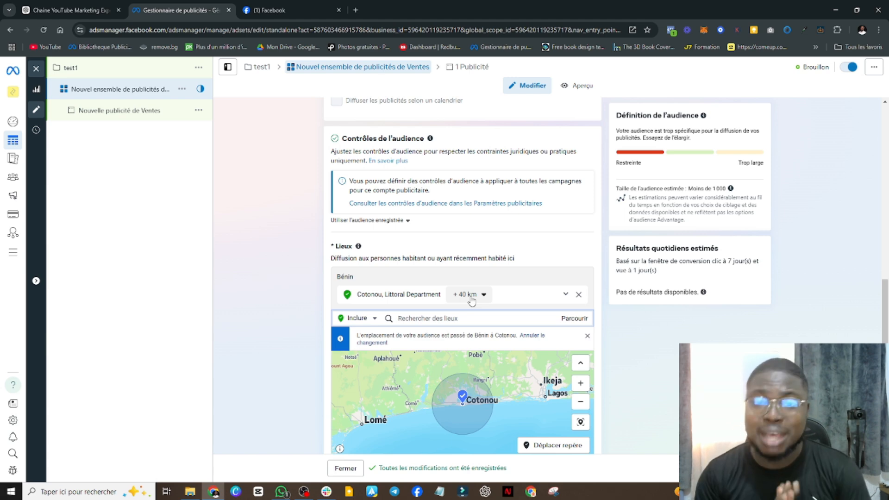
Set the targeting radius around Cotonou to 17 km
scroll(471, 300, "up", 1)
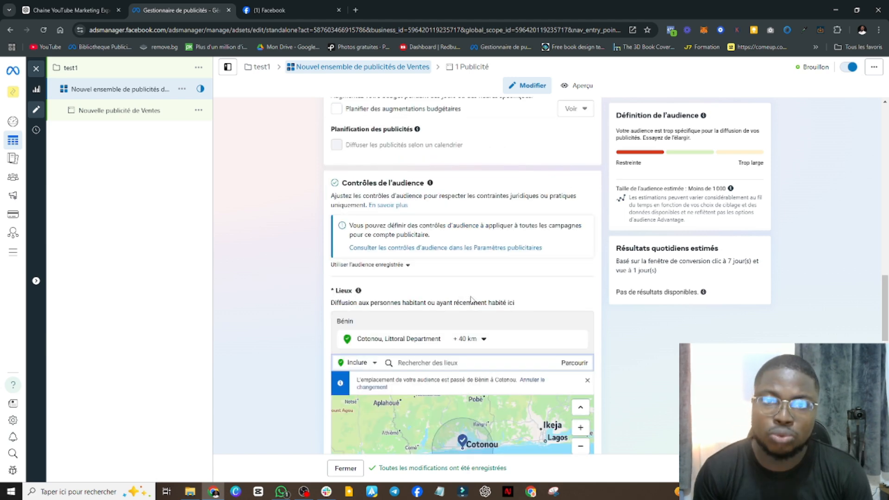
scroll(540, 297, "down", 2)
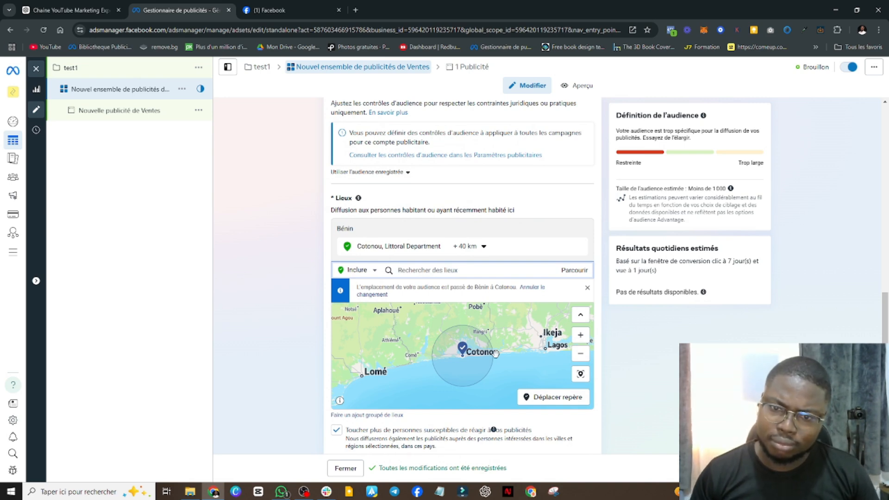
left_click(465, 251)
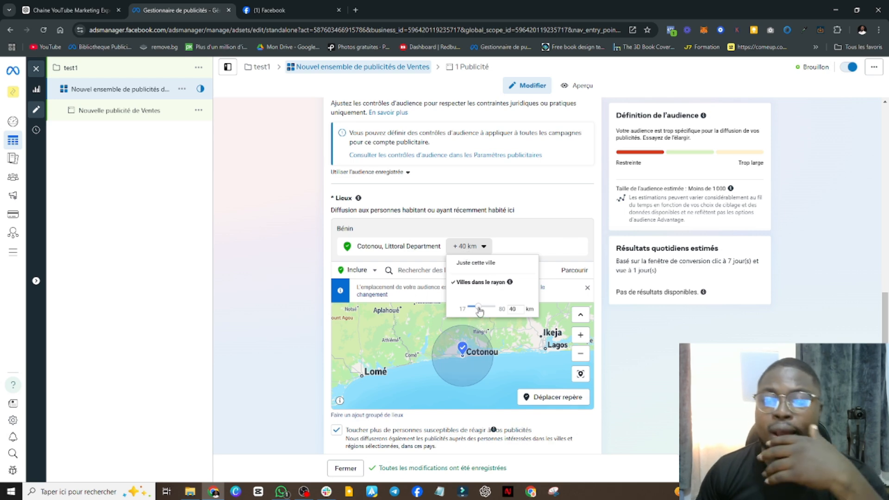
left_click_drag(478, 308, 464, 308)
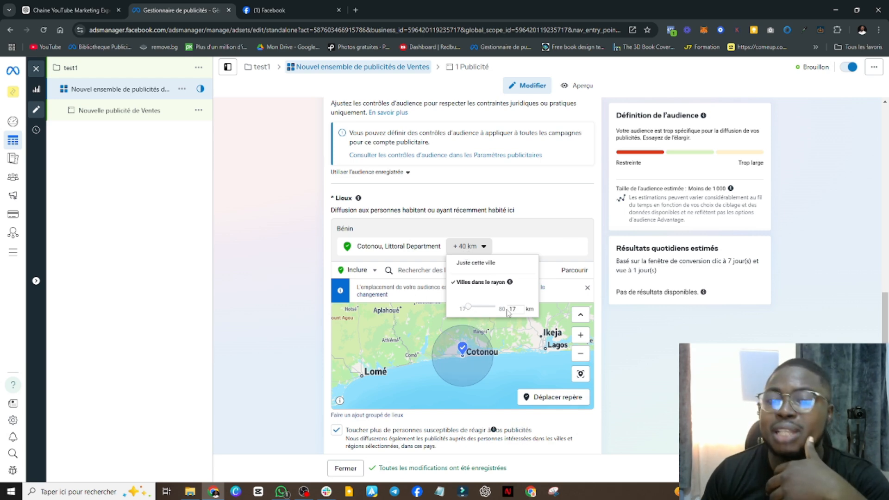
left_click(541, 318)
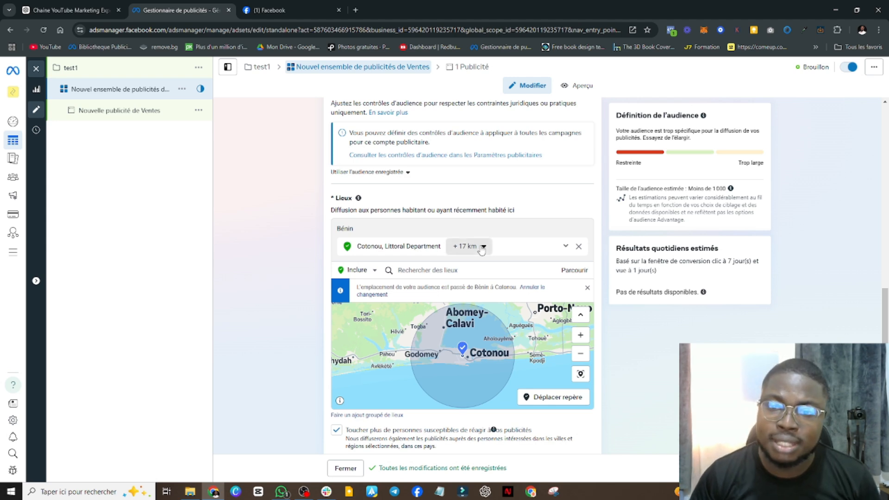
Limit the Cotonou location to just this city, and switch it back to a surrounding radius of 80 km
left_click(482, 248)
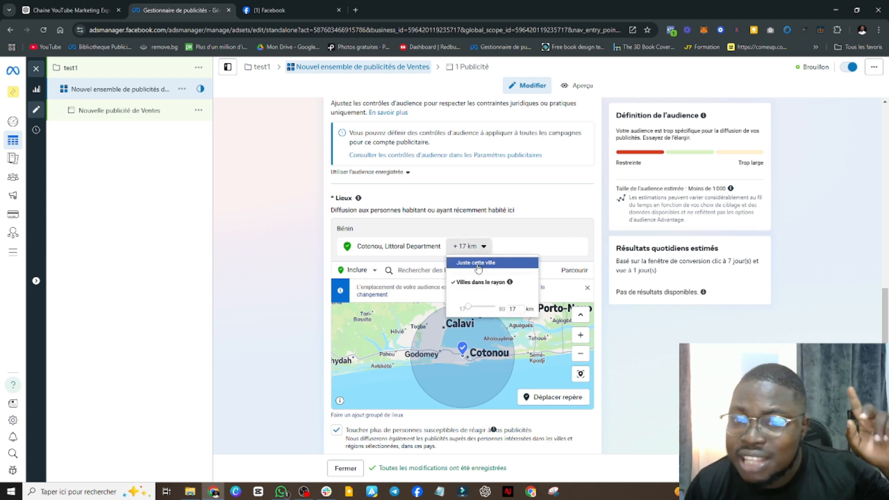
left_click(477, 264)
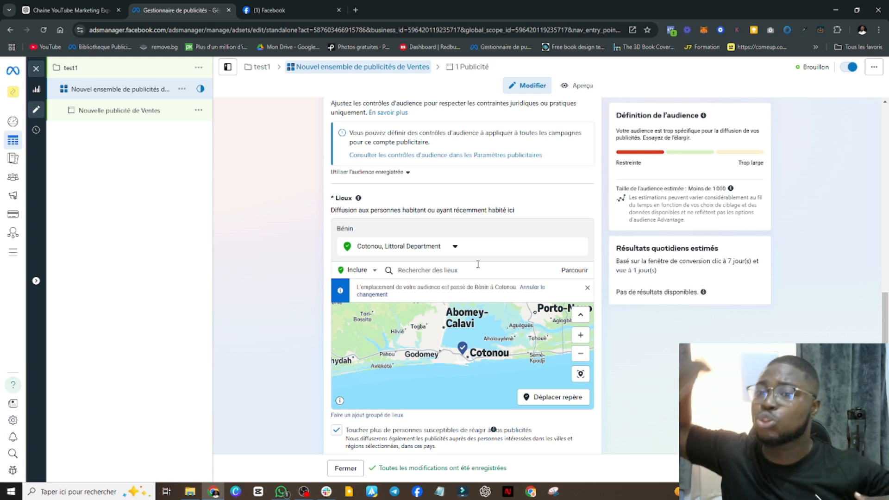
left_click(454, 246)
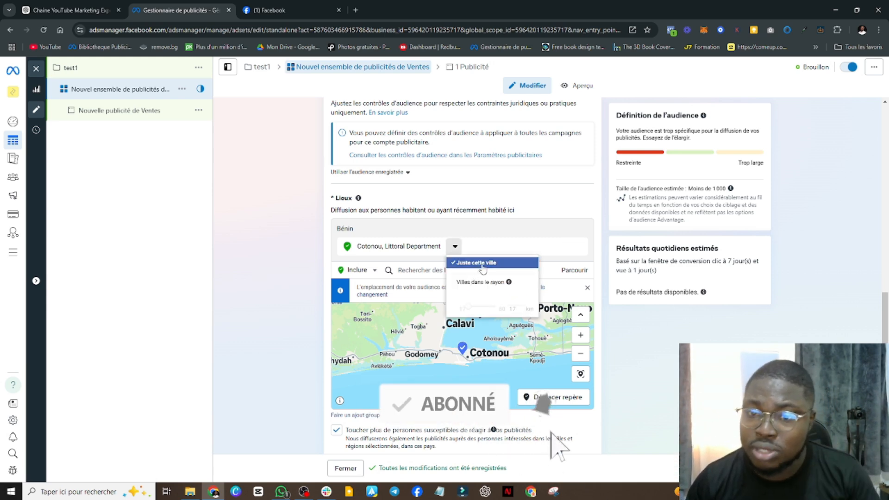
left_click_drag(468, 308, 510, 319)
left_click(479, 293)
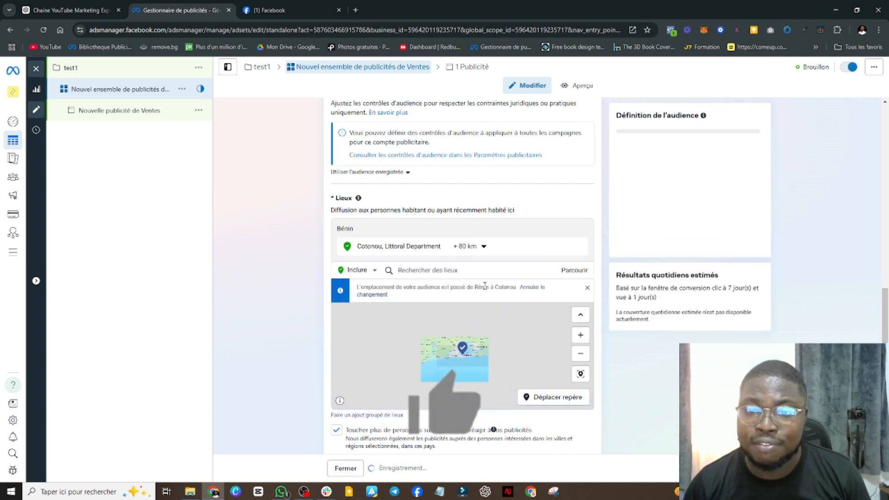
Set the radius around Cotonou to 36 km and check the covered area on the map
left_click(481, 247)
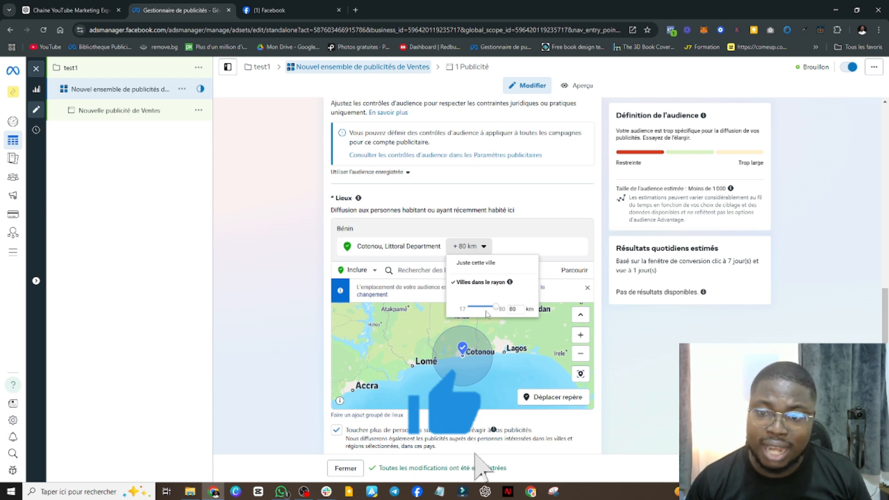
left_click_drag(480, 307, 483, 309)
left_click(540, 237)
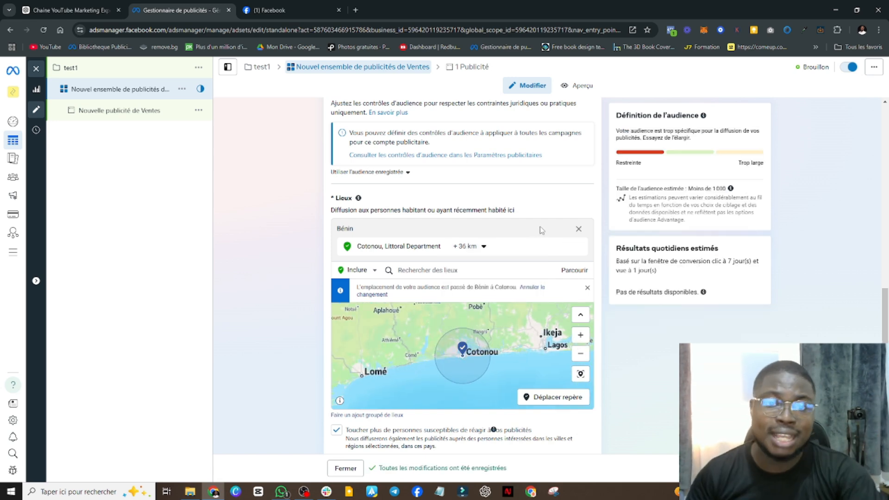
scroll(412, 296, "down", 4)
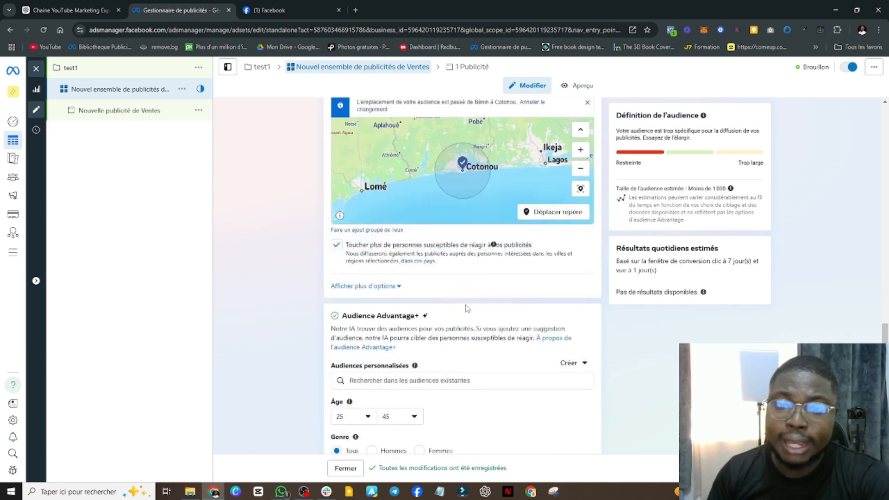
scroll(503, 276, "up", 3)
scroll(503, 277, "down", 2)
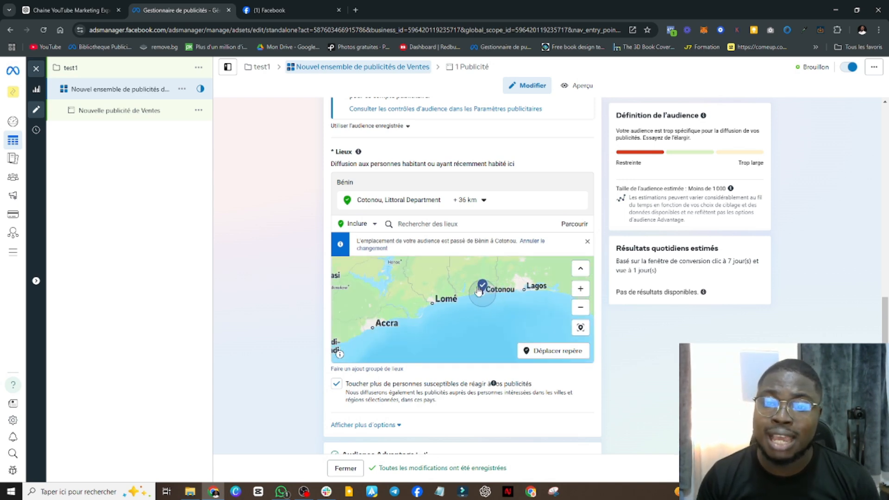
scroll(490, 280, "up", 2)
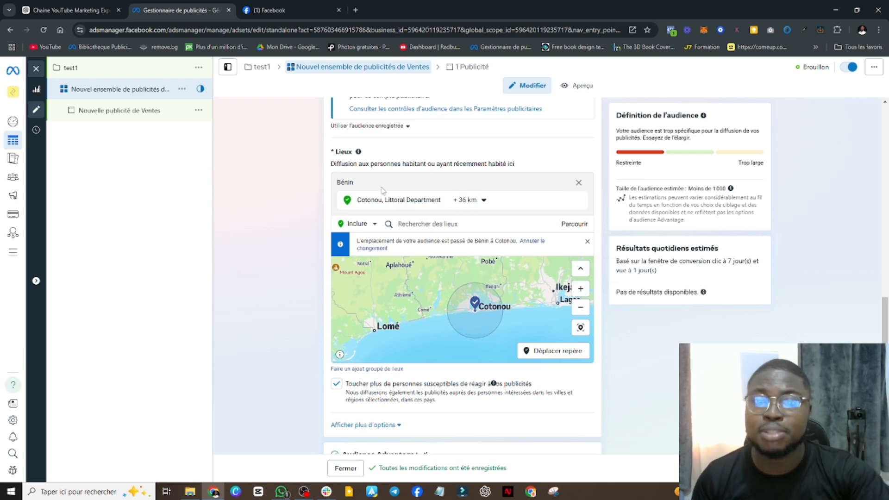
Add Paris, Île-de-France, to the included locations and remove Cotonou
left_click(439, 226)
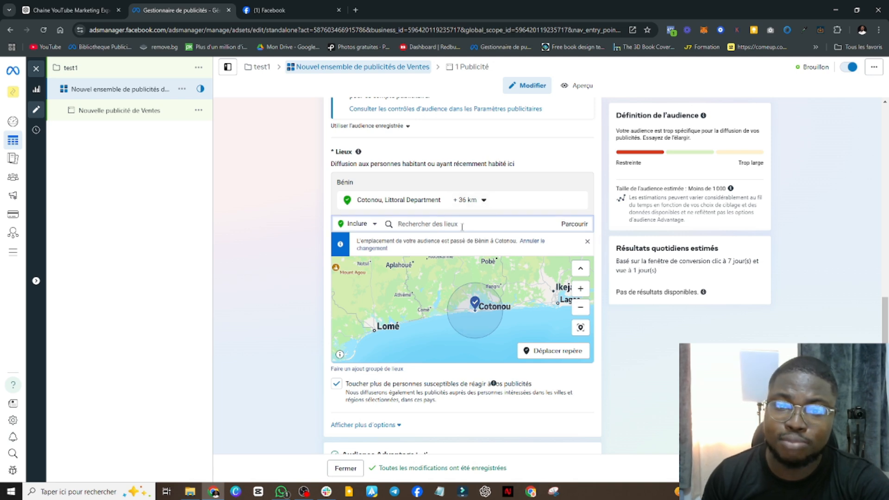
type("paris")
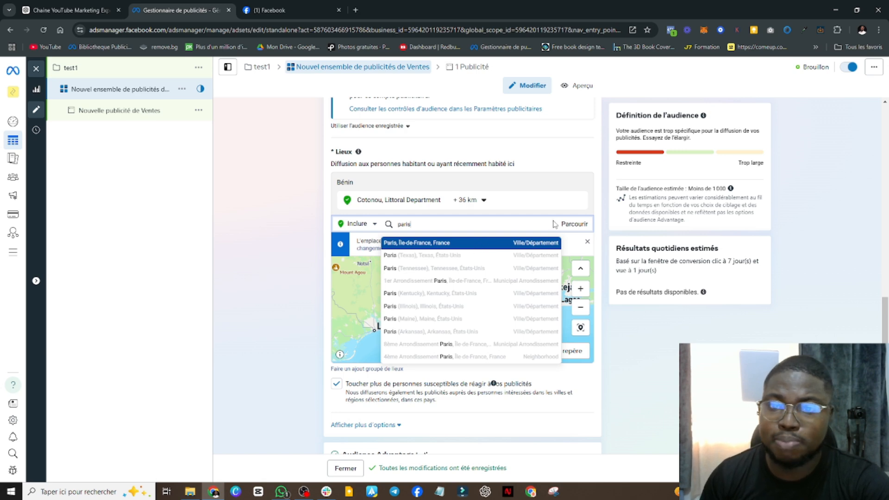
left_click(444, 241)
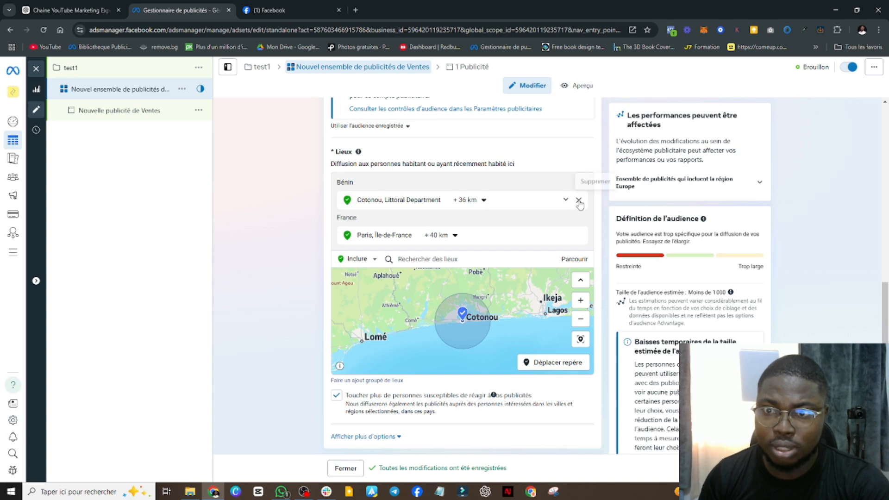
left_click(579, 200)
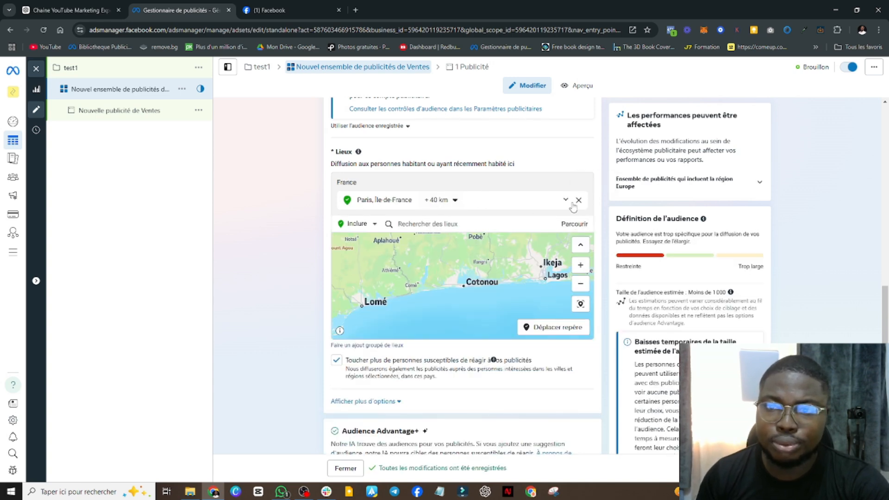
Widen the included location from Paris to the whole country of France
left_click(444, 224)
type("france")
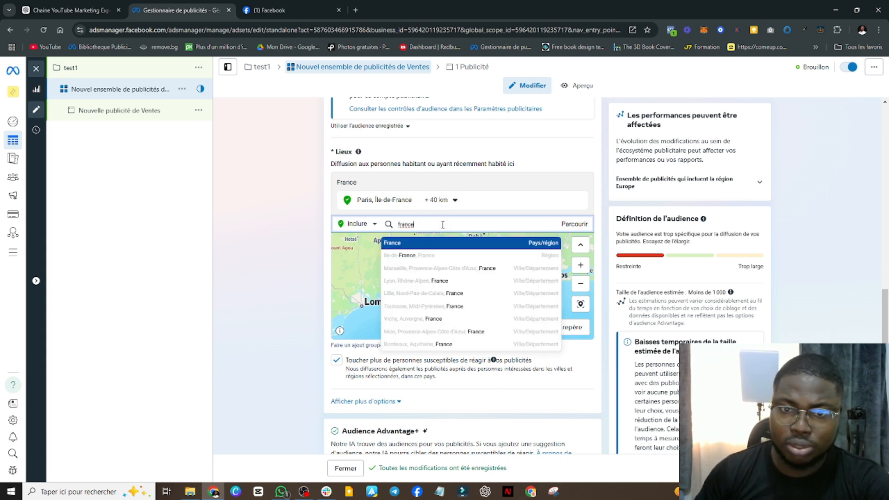
left_click(440, 243)
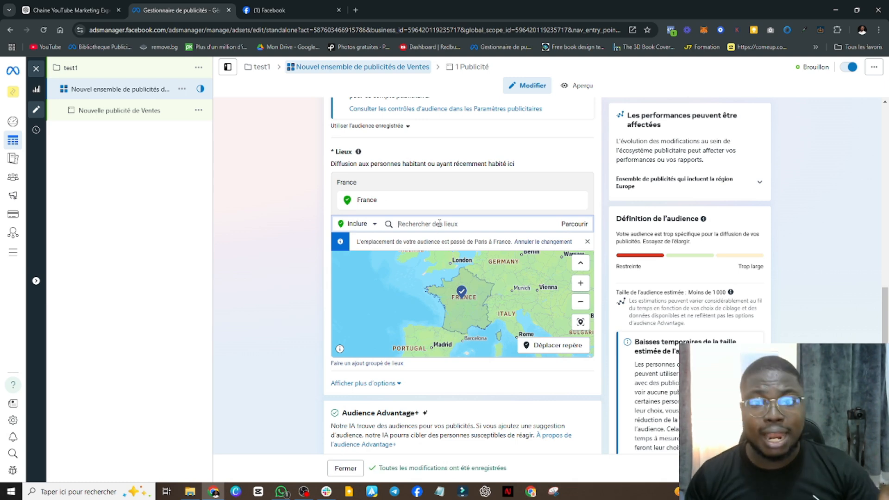
Narrow the included location from France to Paris, Île-de-France, and set its radius to 17 km
type("paris")
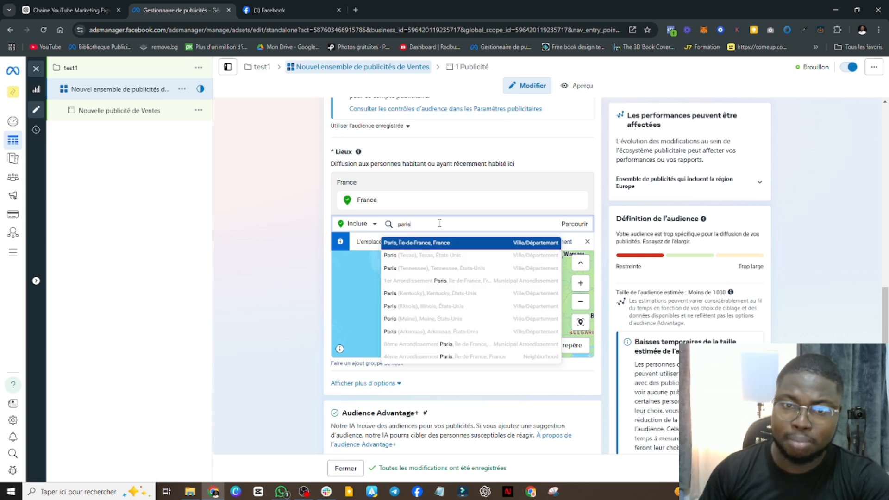
left_click(440, 243)
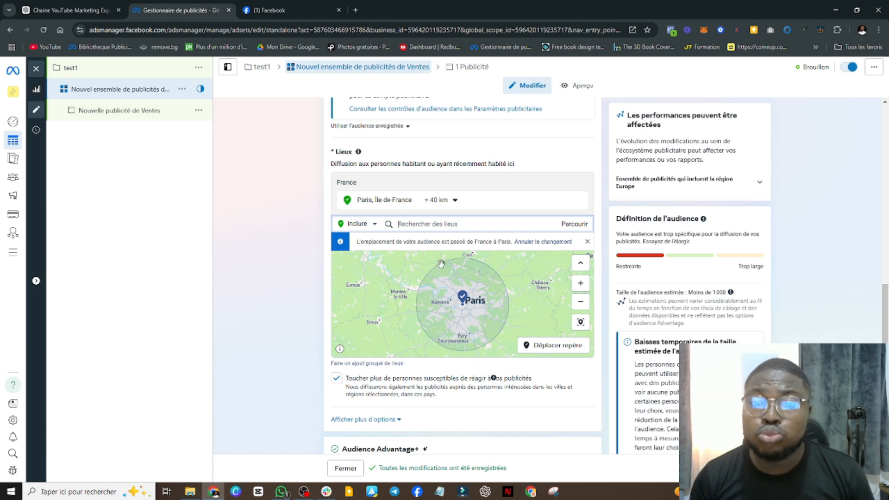
left_click(445, 201)
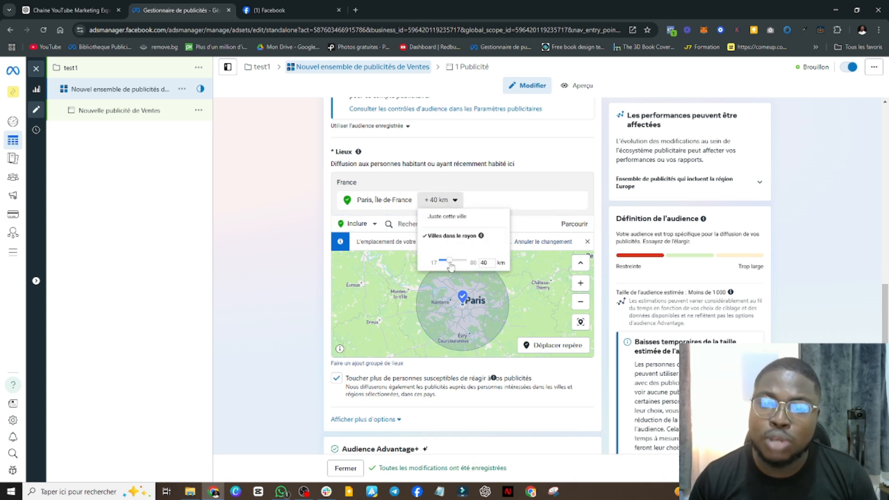
left_click_drag(449, 264, 434, 262)
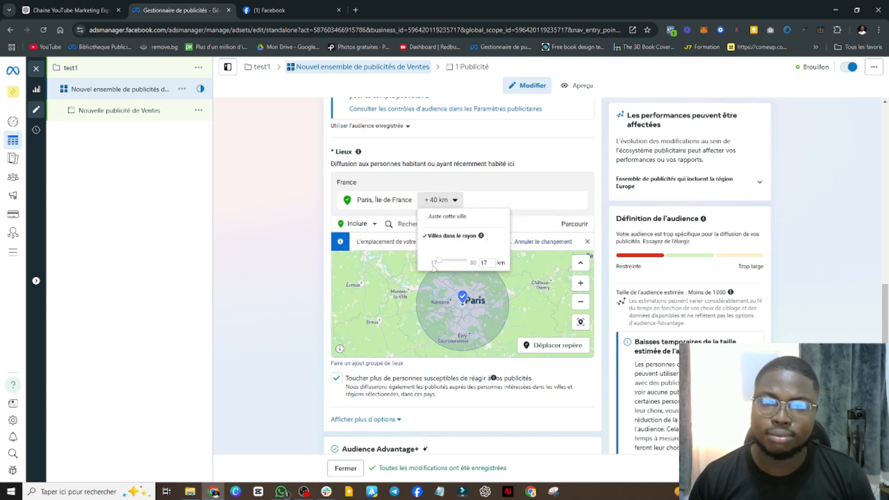
left_click(441, 278)
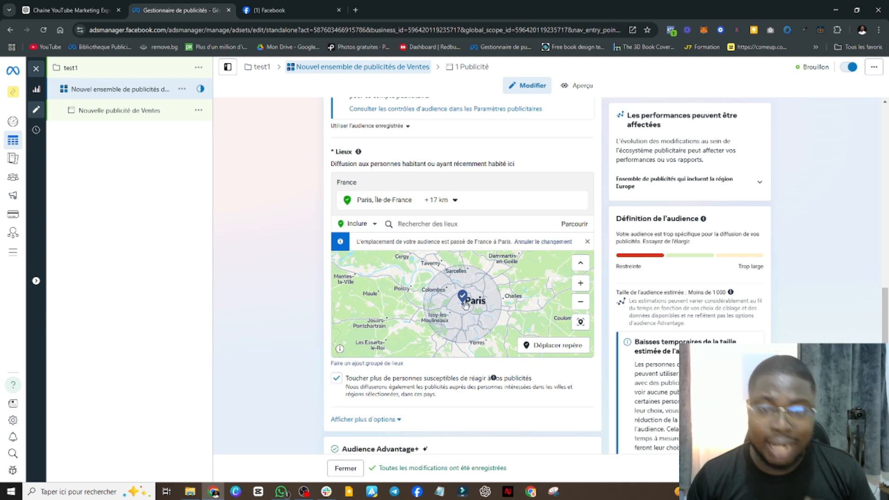
Limit the Paris location to the city only, then move its pin to the Marais district at (48.8593, 2.3616)
left_click(454, 201)
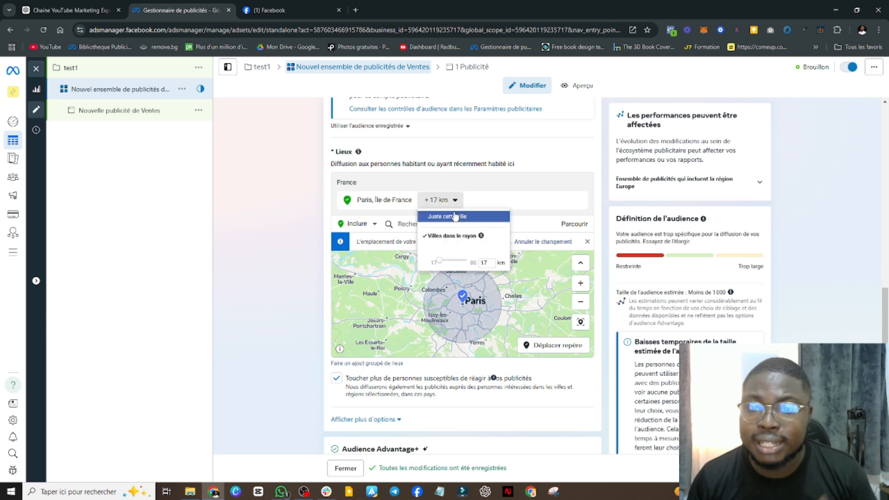
left_click(454, 217)
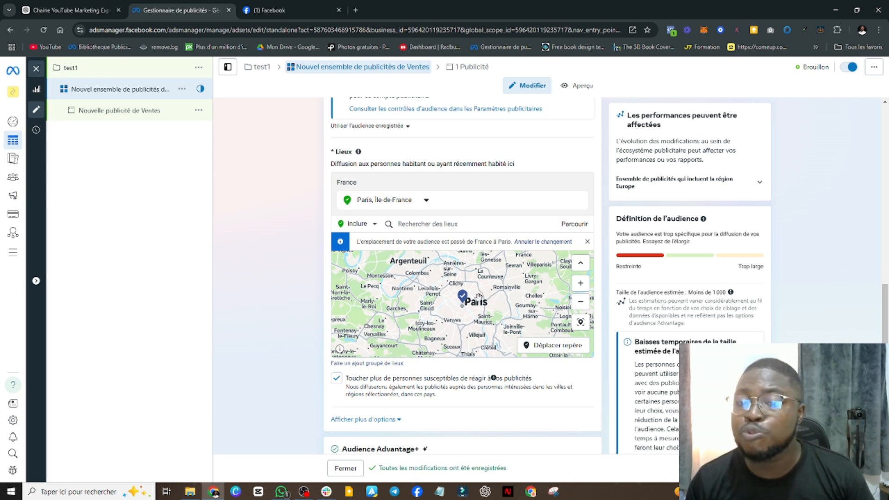
left_click(580, 283)
left_click(581, 284)
left_click(581, 285)
left_click(581, 284)
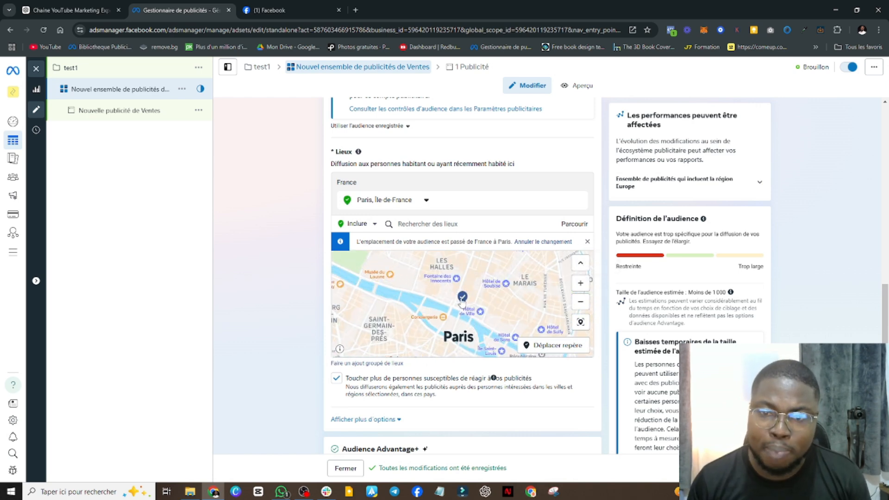
left_click_drag(462, 300, 412, 297)
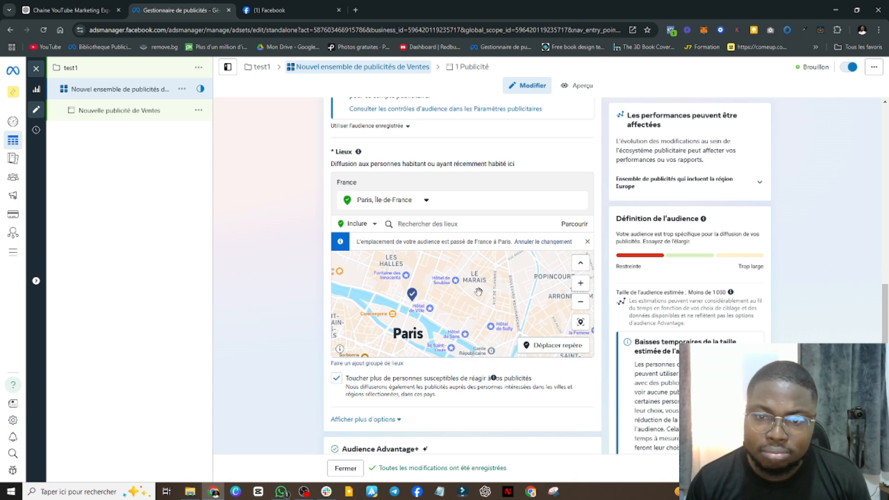
left_click(543, 346)
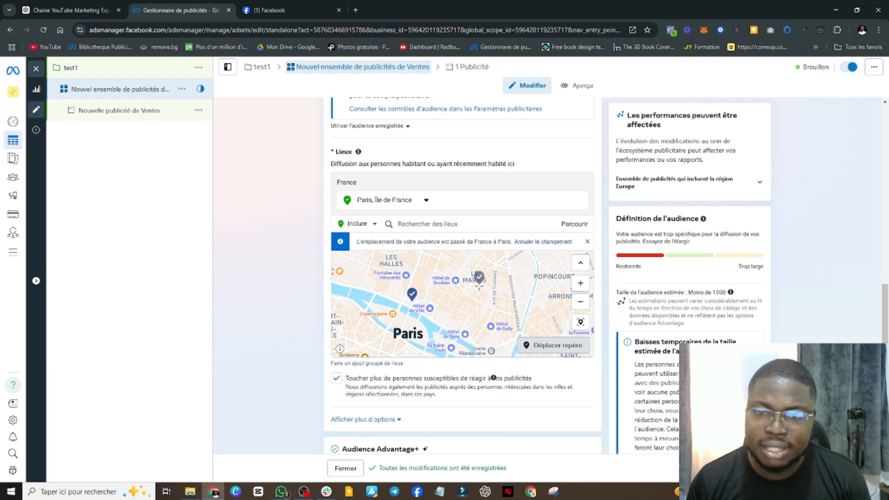
left_click(479, 283)
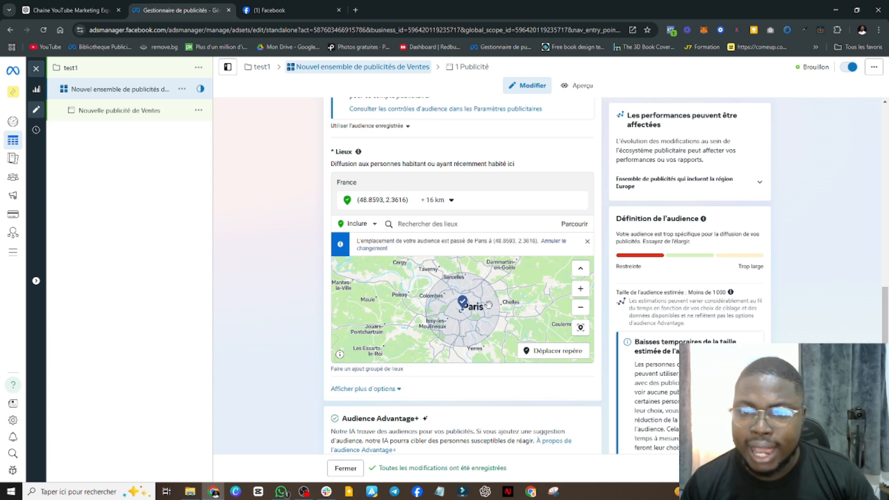
Set the targeting radius around the relocated Paris pin to 1 km
left_click(451, 200)
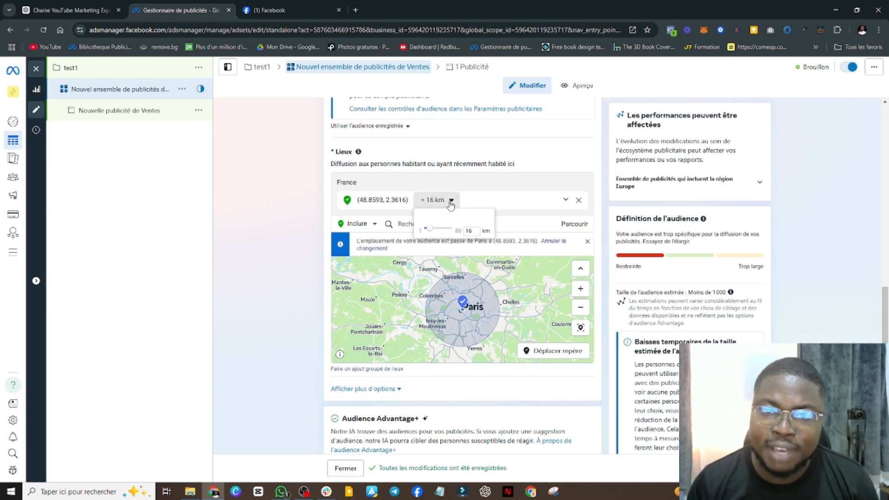
left_click_drag(428, 230, 410, 225)
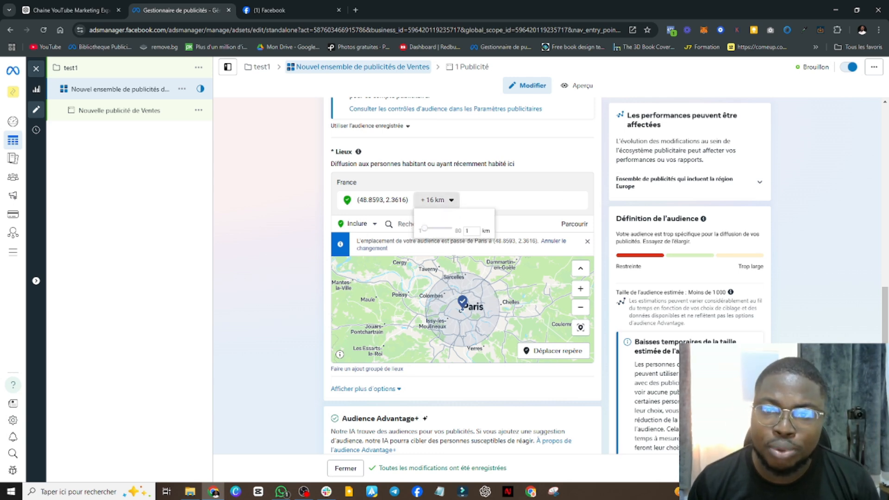
left_click(437, 249)
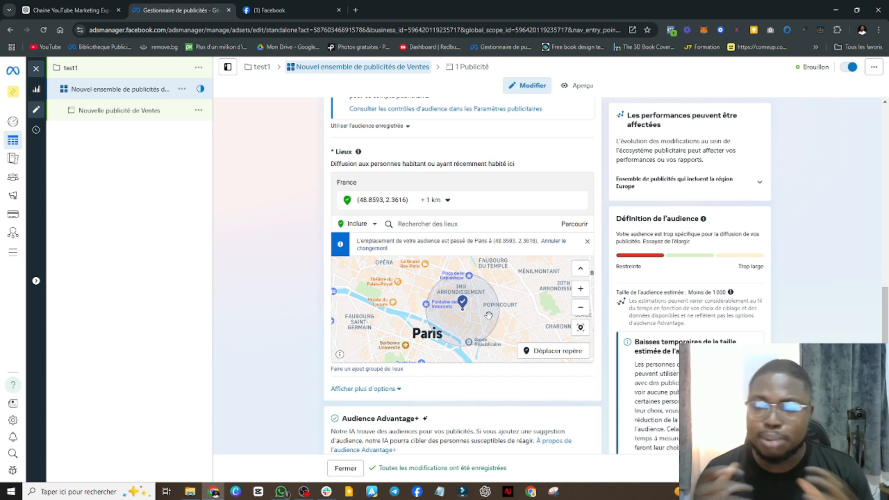
scroll(490, 315, "down", 4)
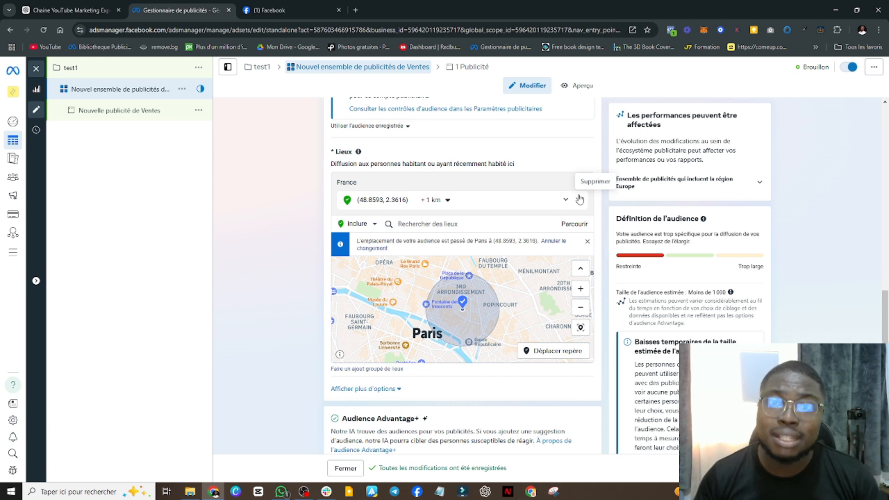
scroll(480, 290, "down", 7)
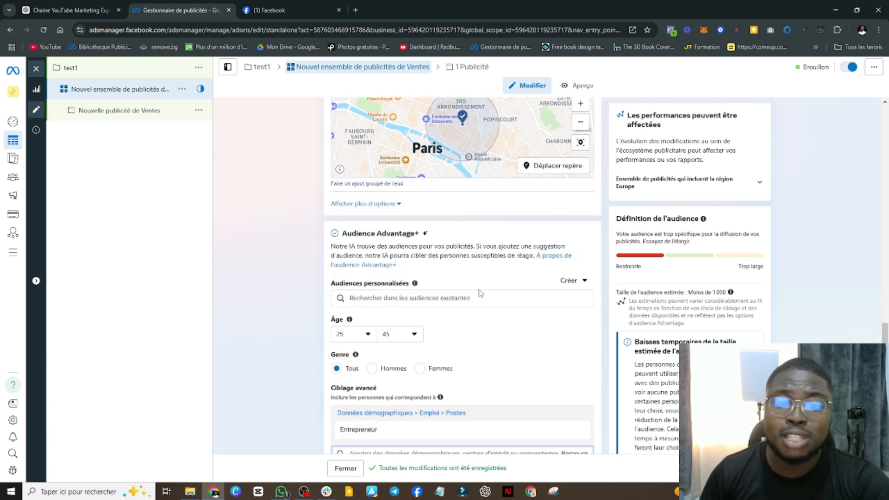
scroll(480, 290, "down", 1)
scroll(481, 290, "up", 2)
scroll(483, 290, "down", 3)
scroll(483, 267, "up", 7)
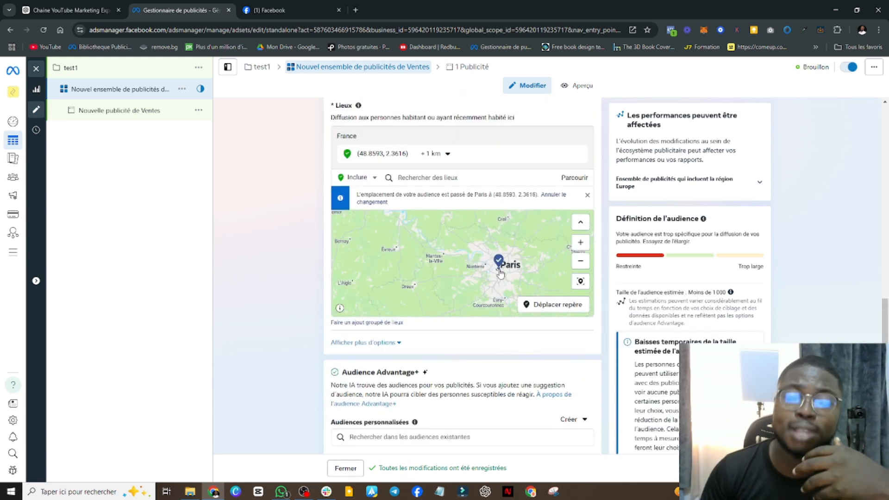
Change the ad set's placements from Advantage+ to manual placements
scroll(466, 342, "down", 7)
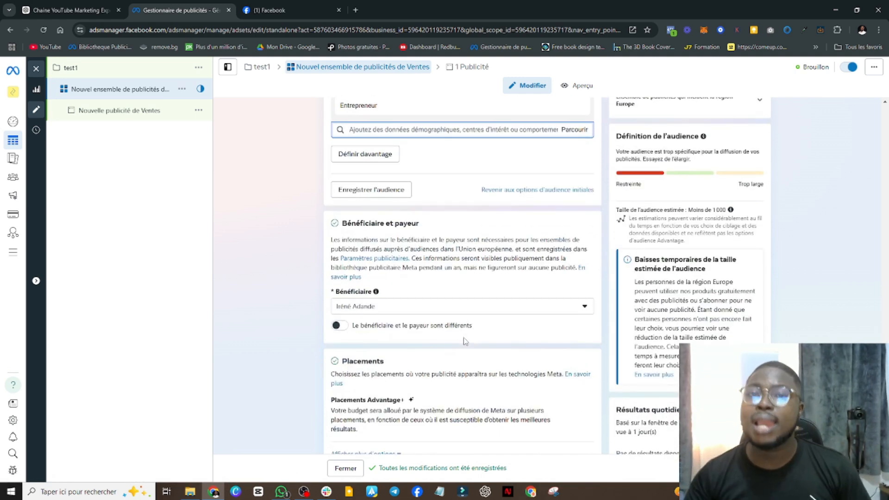
scroll(387, 385, "down", 1)
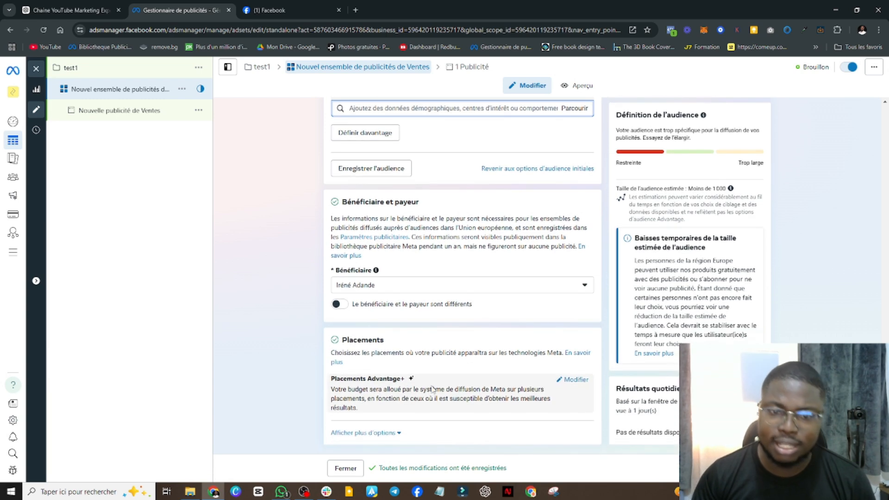
left_click(574, 380)
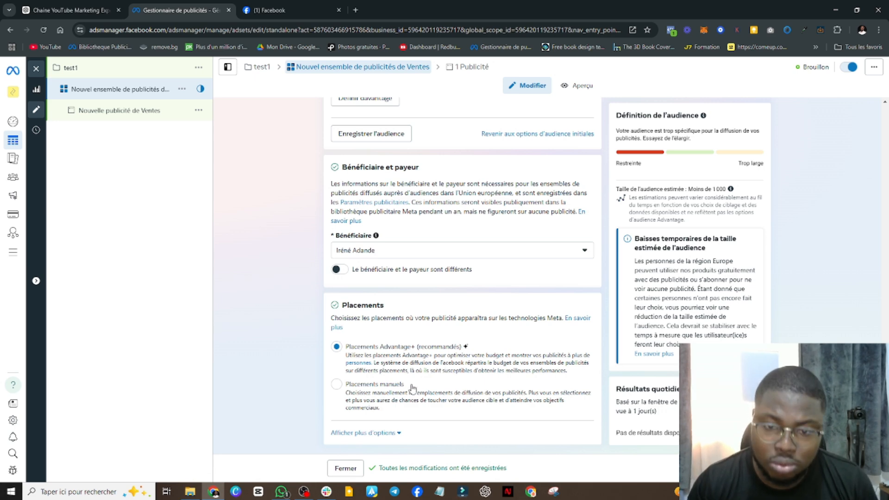
left_click(353, 386)
scroll(459, 389, "down", 4)
scroll(458, 388, "down", 3)
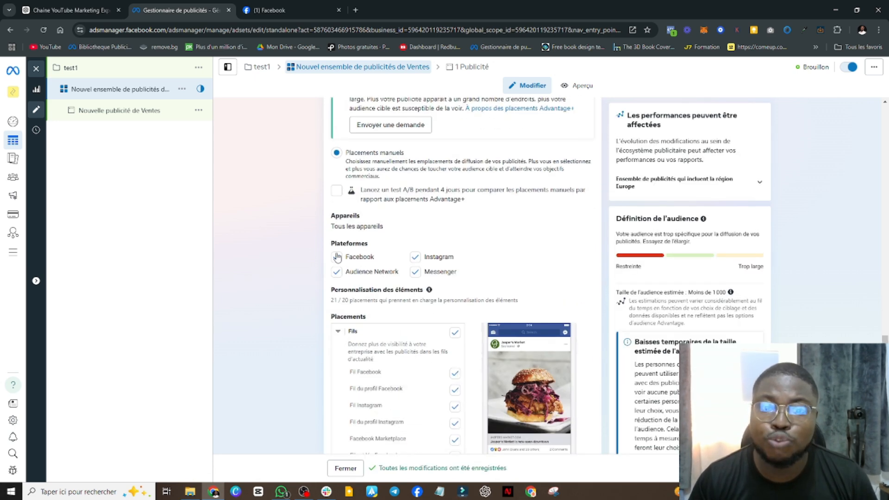
Exclude Facebook, Audience Network and Messenger from the manual placement platforms, keeping only Instagram
scroll(449, 210, "up", 3)
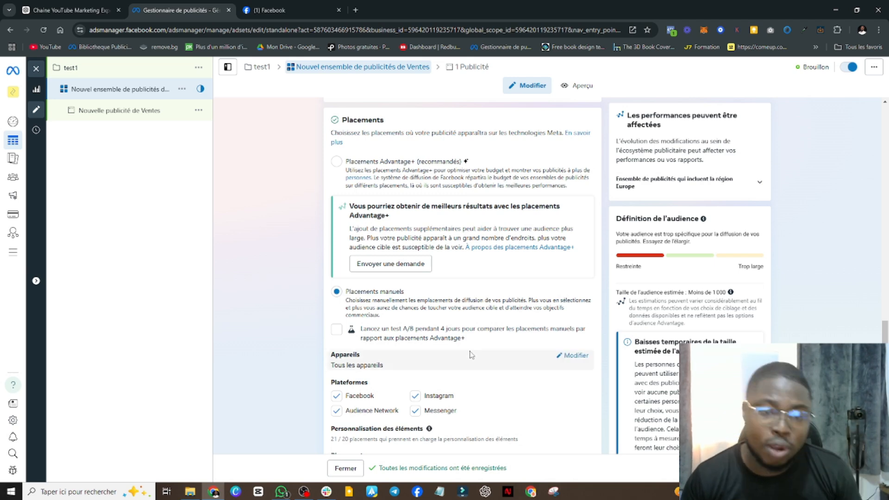
scroll(470, 354, "down", 3)
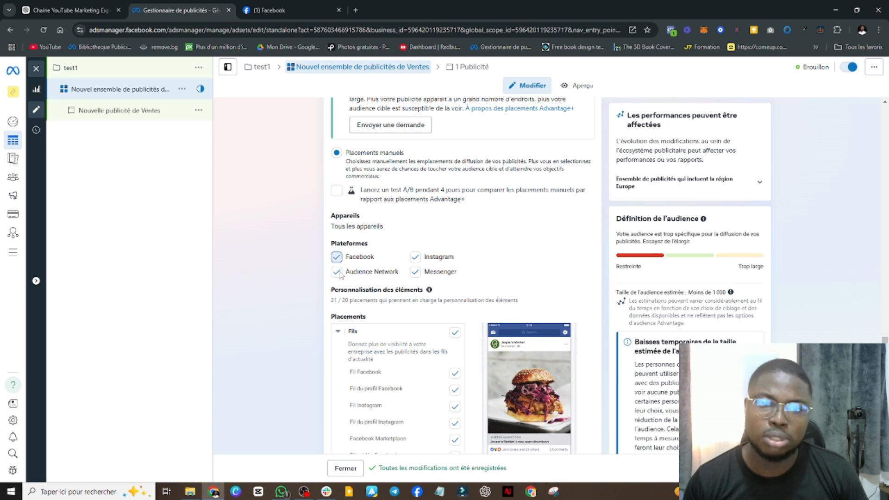
left_click(336, 257)
left_click(341, 274)
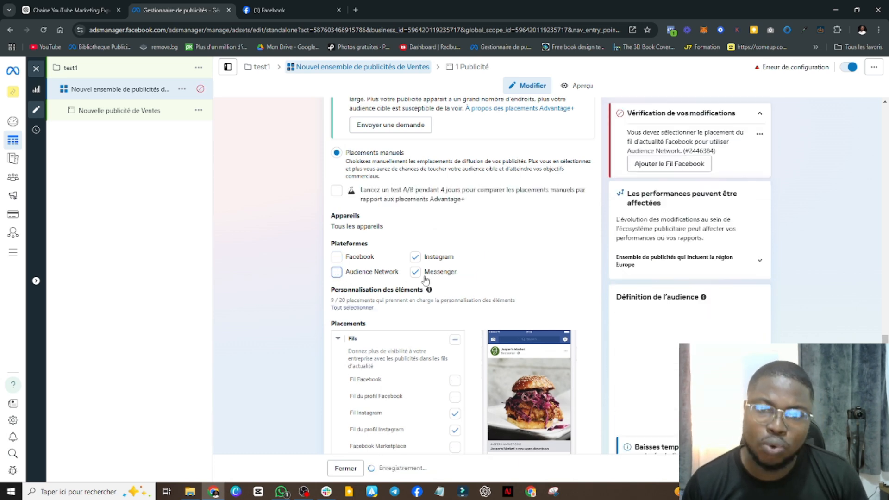
left_click(459, 275)
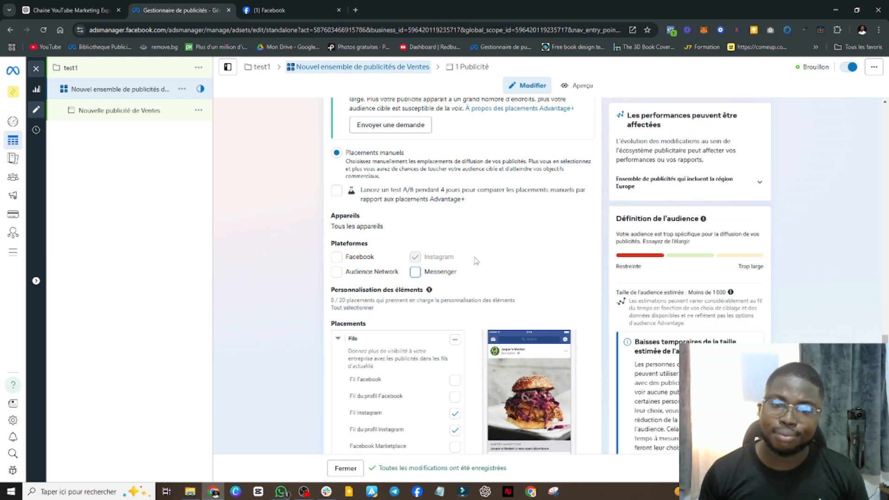
Review the selected Instagram placements and the ad set's schedule, audience controls, location and detailed targeting
scroll(389, 371, "down", 2)
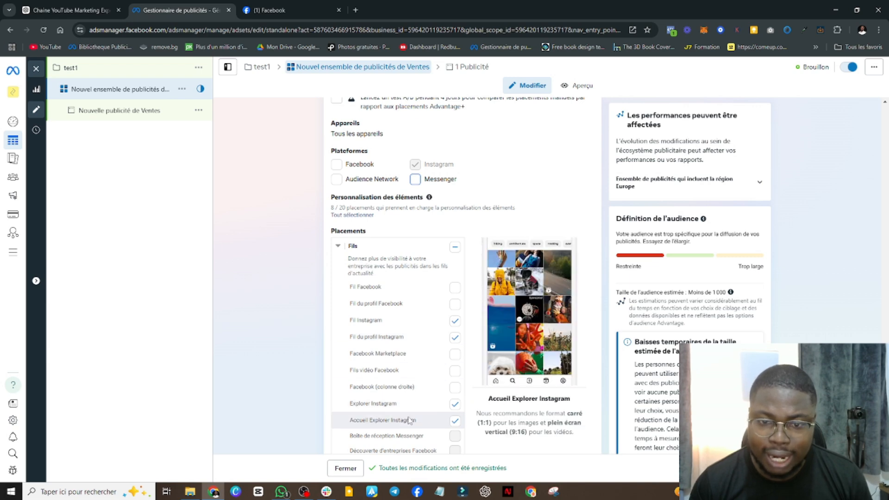
scroll(532, 293, "up", 8)
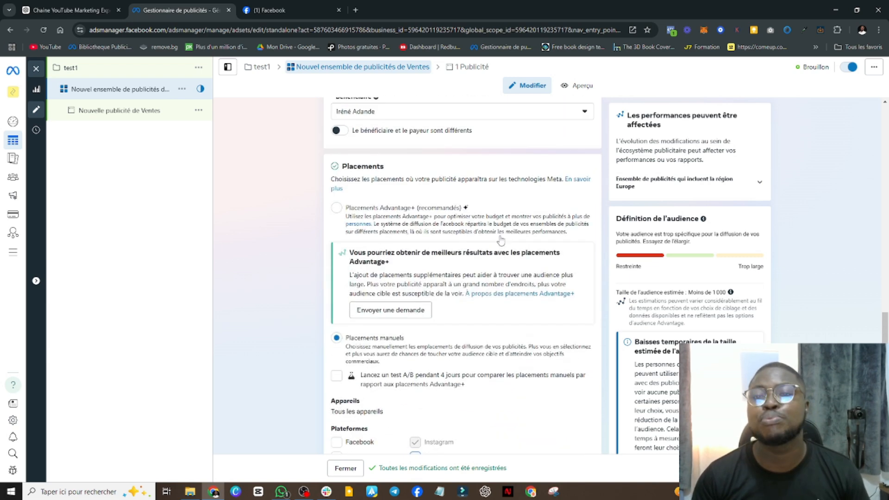
scroll(499, 242, "up", 4)
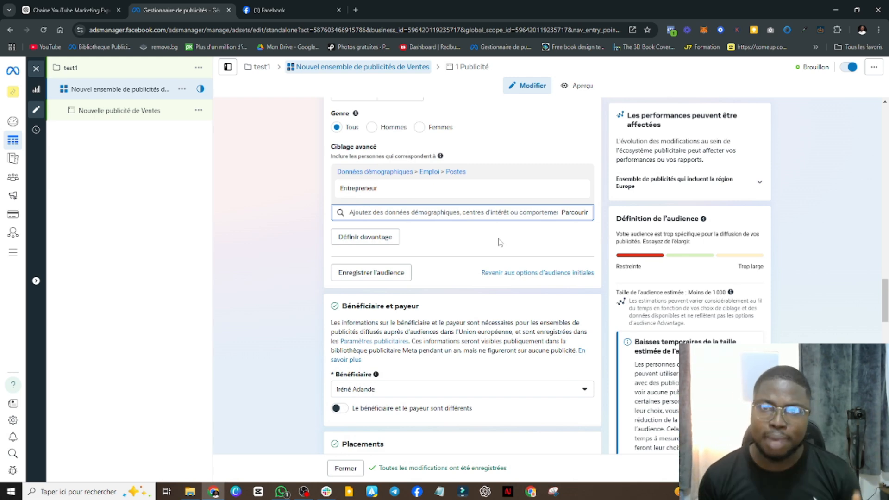
scroll(500, 239, "up", 9)
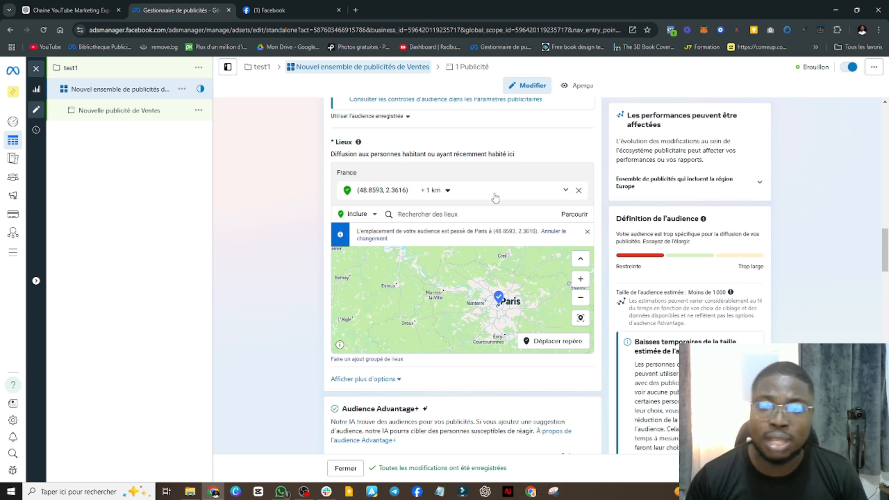
scroll(496, 198, "up", 7)
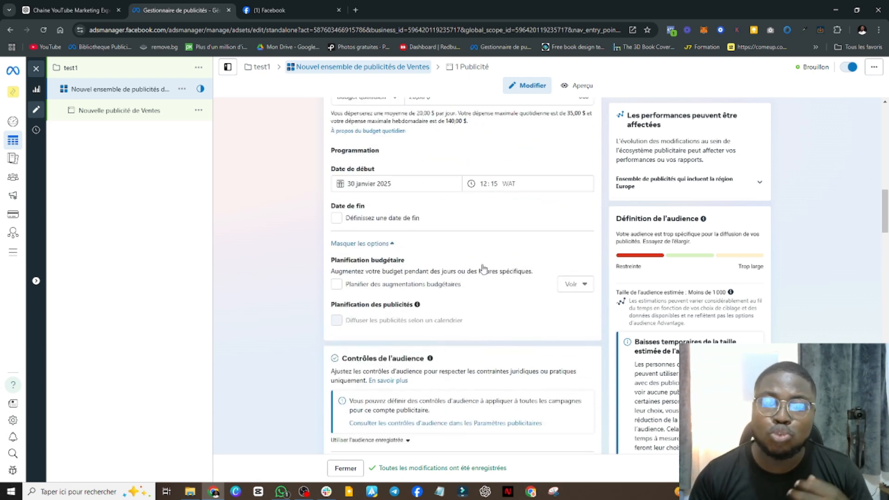
scroll(483, 311, "down", 3)
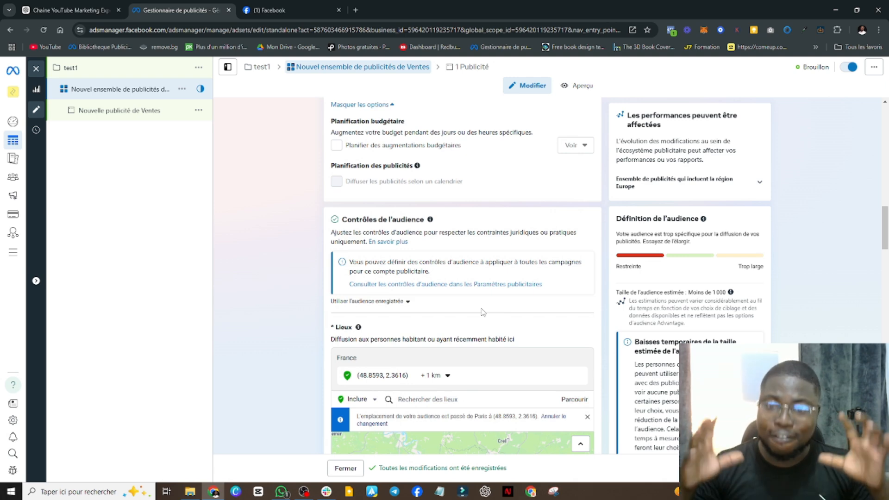
scroll(483, 312, "up", 1)
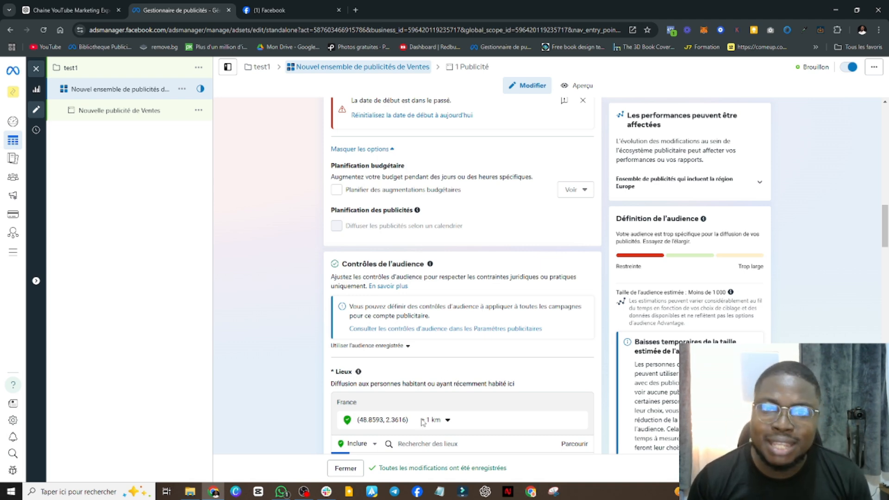
scroll(417, 443, "down", 12)
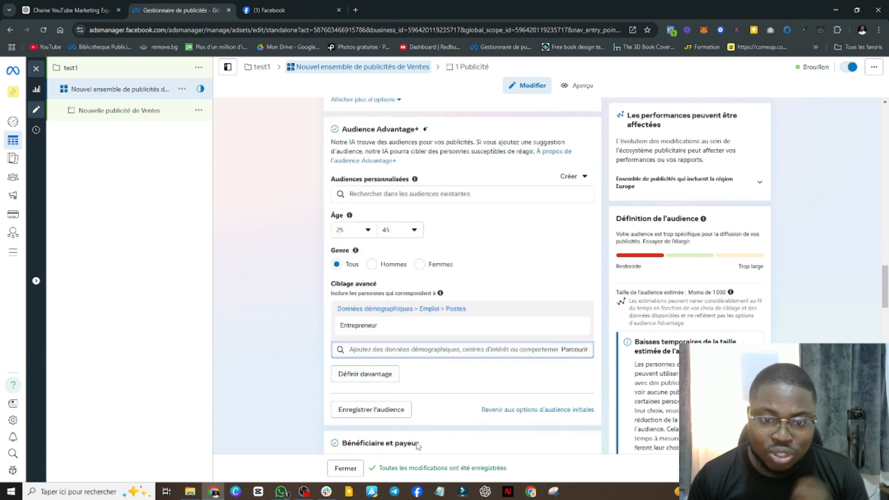
Switch the ad set's placements back to the recommended Advantage+ placements
scroll(413, 396, "down", 4)
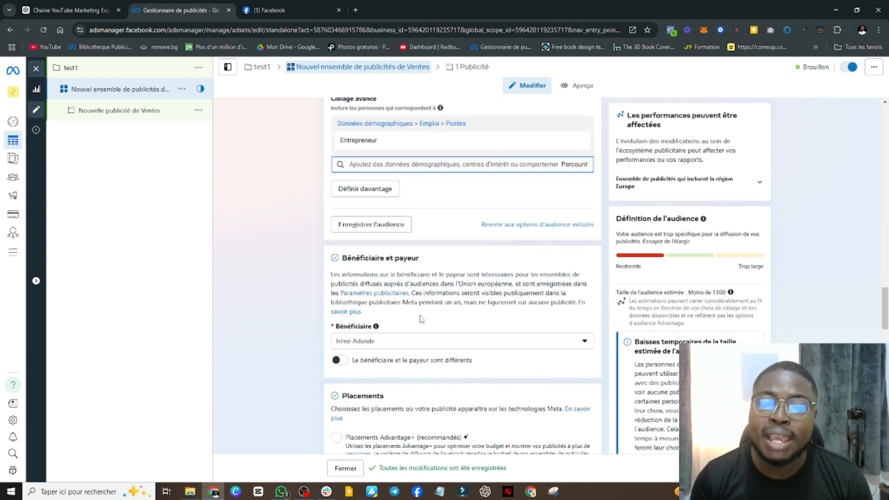
scroll(420, 318, "down", 4)
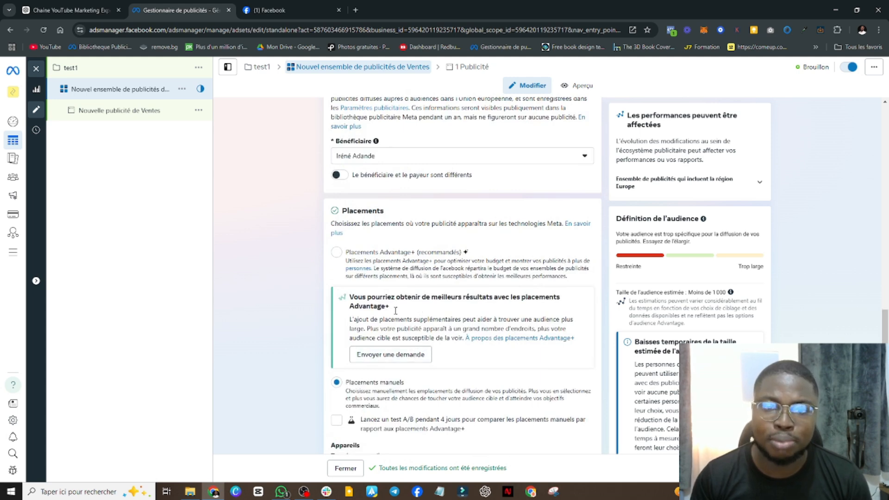
left_click(337, 253)
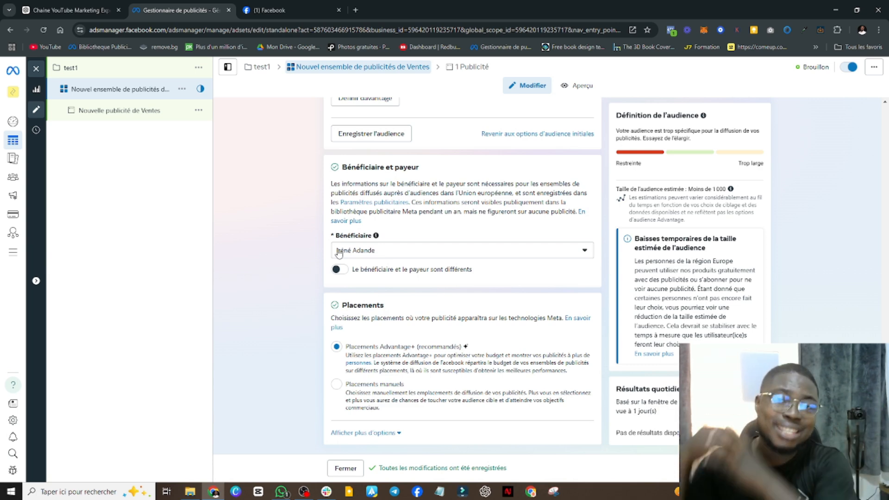
Set the ad set's audience age range to 18 through 65+
scroll(491, 226, "up", 7)
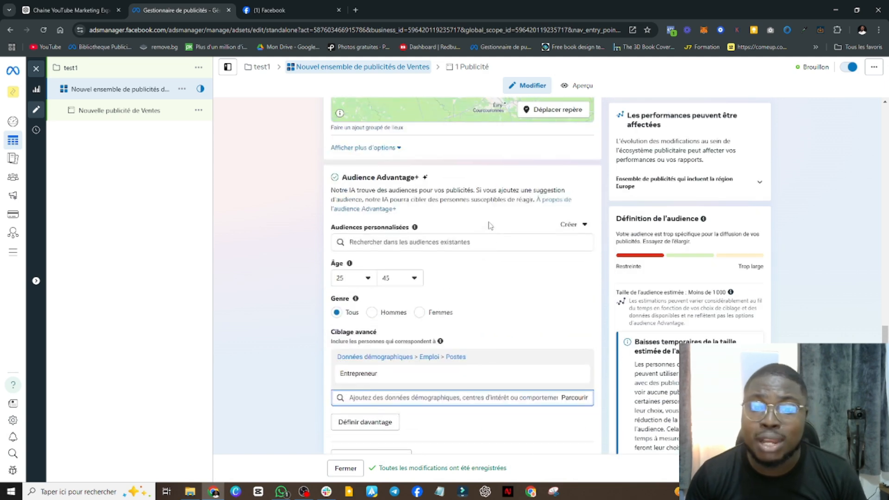
left_click(363, 280)
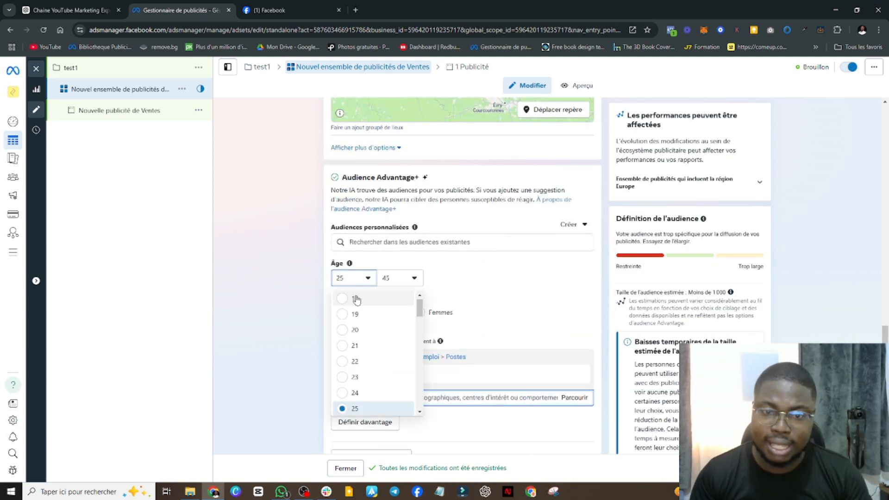
left_click(355, 299)
left_click(413, 278)
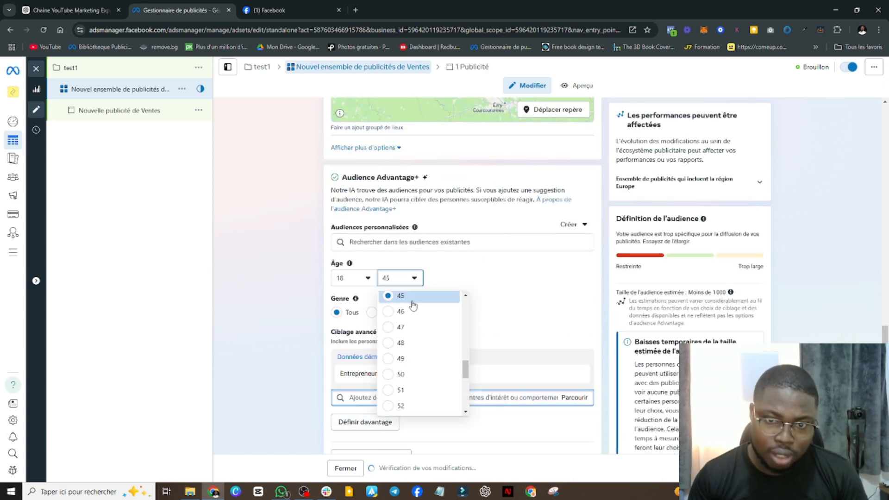
scroll(421, 302, "down", 5)
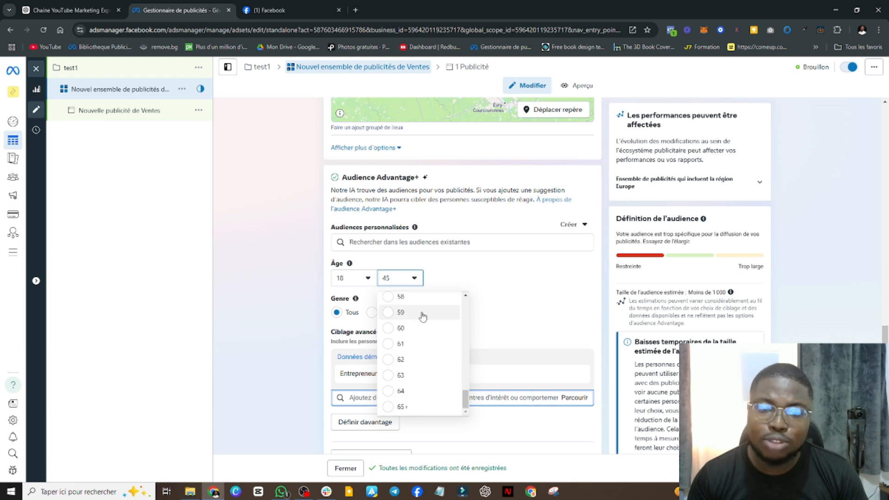
left_click(401, 407)
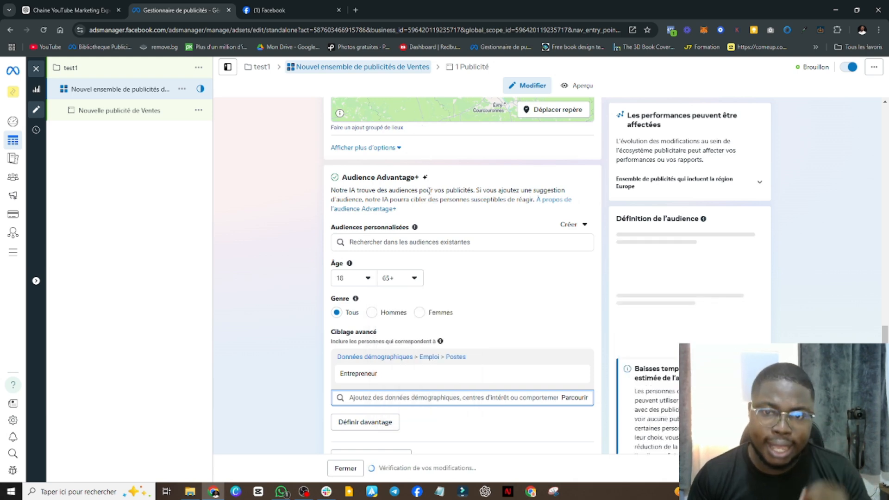
Replace the pinned targeting location with France and narrow it to Paris, Île-de-France
scroll(428, 187, "up", 3)
scroll(428, 190, "up", 3)
left_click(457, 261)
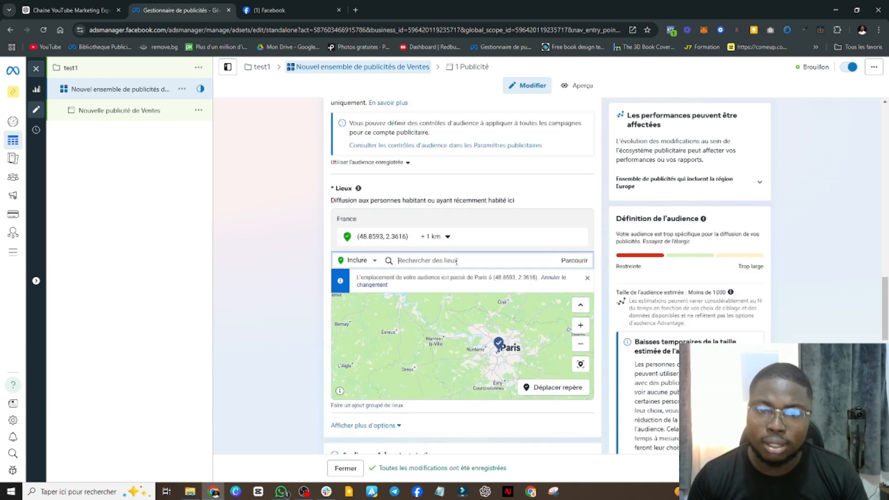
type("france")
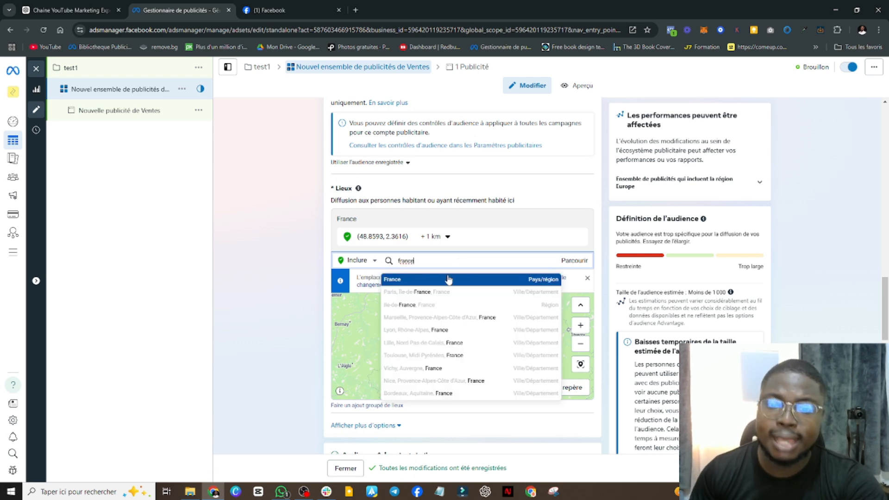
left_click(448, 279)
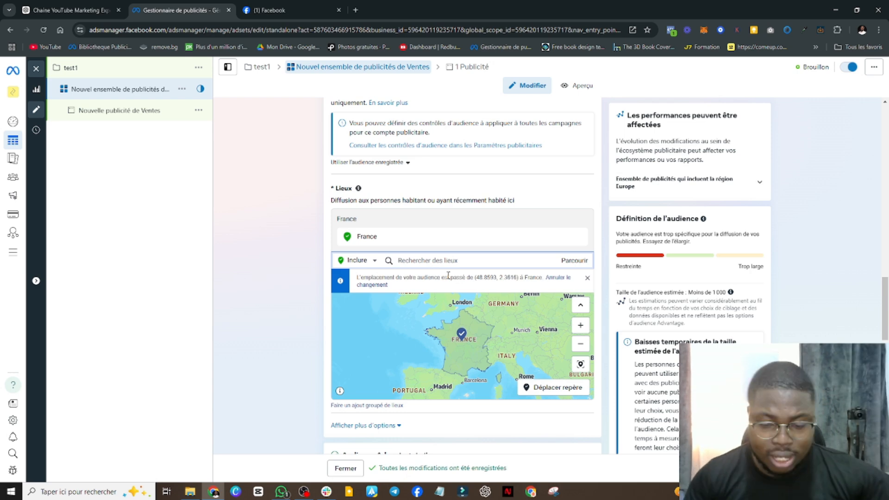
type("paris")
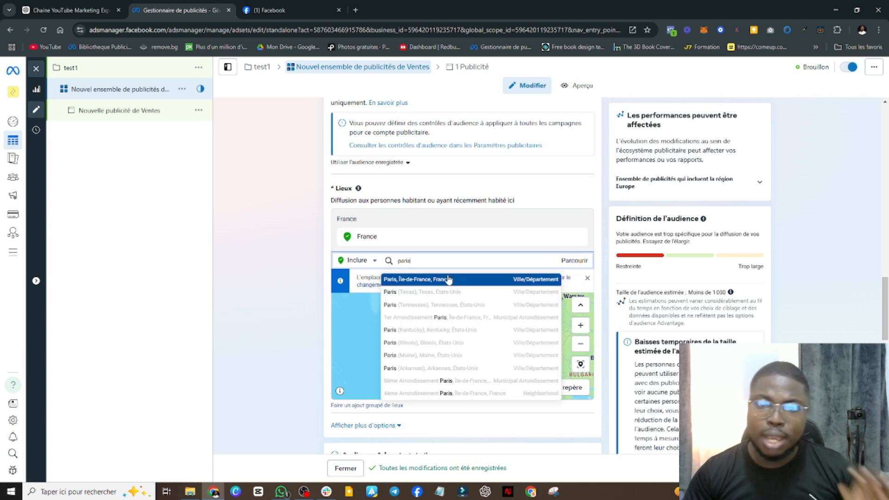
left_click(448, 280)
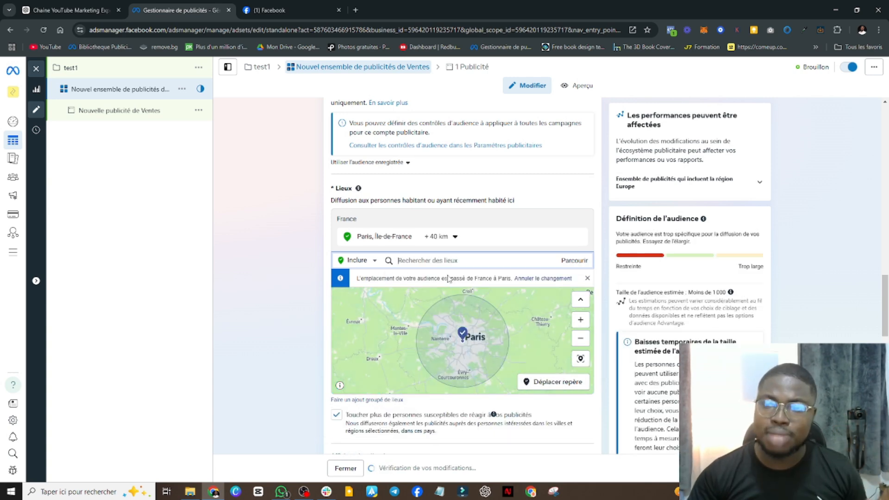
Review the ad set's age, gender and detailed targeting settings and the radius options of the Paris location
scroll(449, 279, "down", 5)
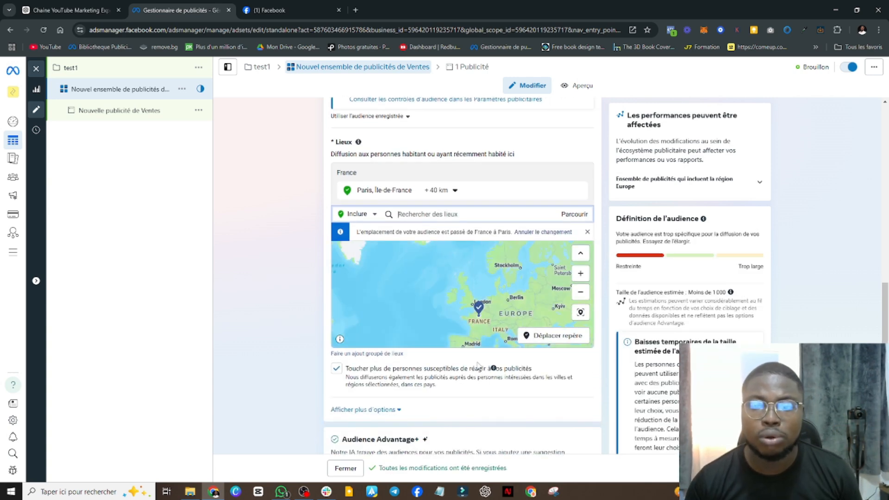
scroll(475, 345, "down", 10)
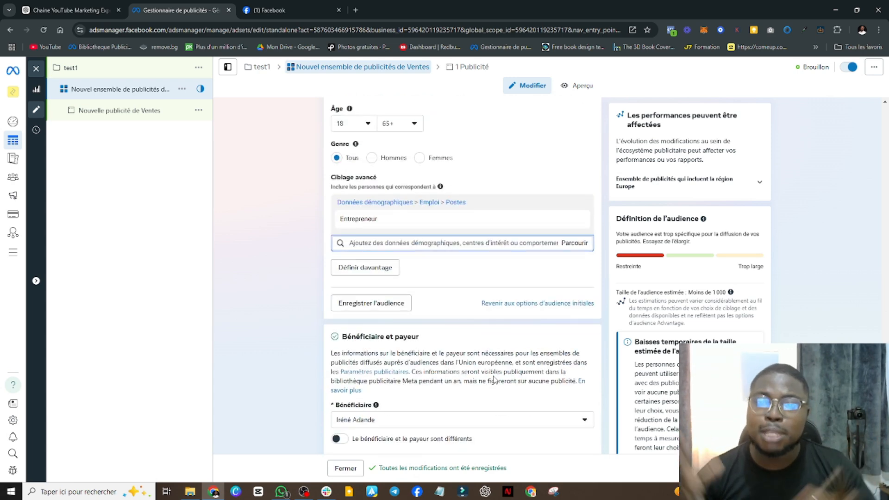
scroll(457, 323, "up", 2)
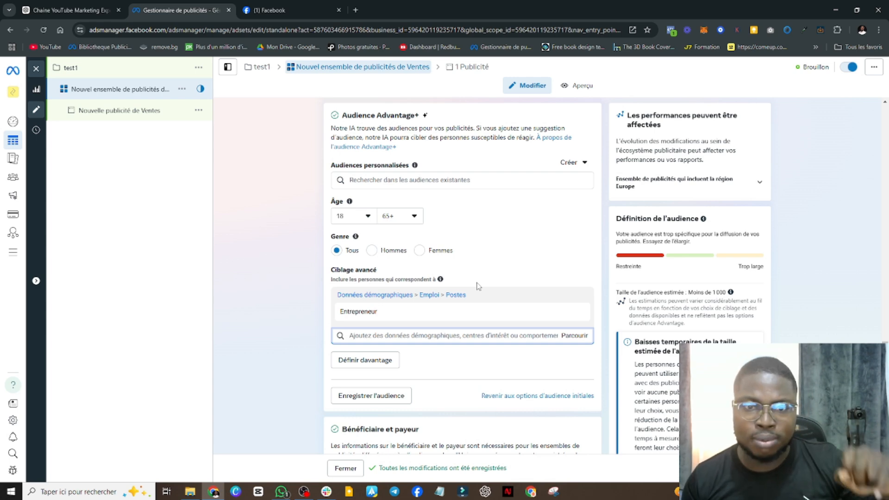
scroll(479, 287, "up", 2)
scroll(479, 297, "down", 6)
scroll(480, 315, "up", 10)
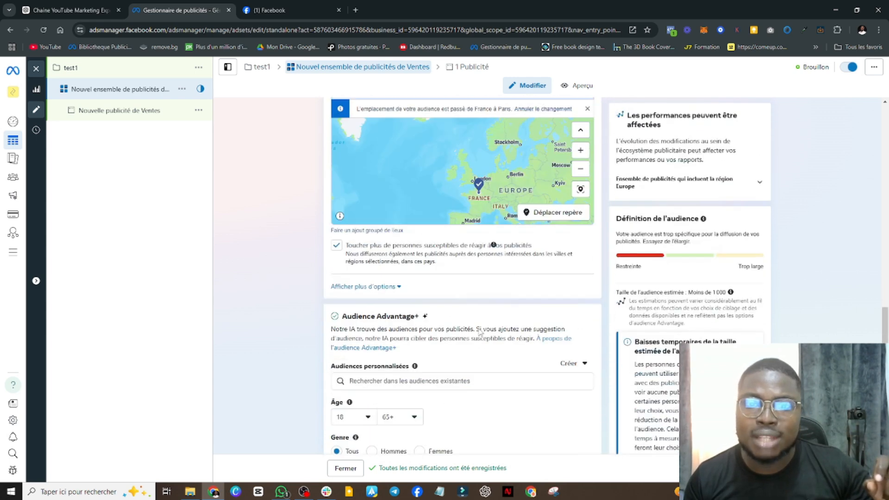
scroll(480, 332, "up", 4)
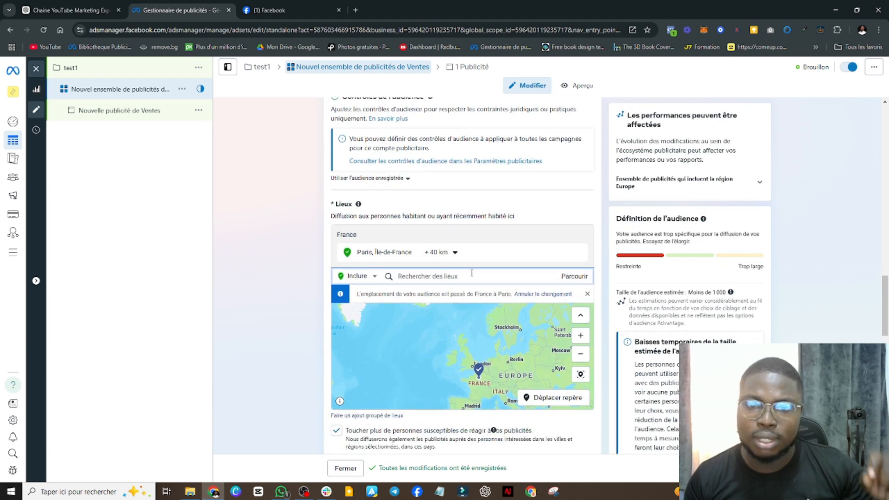
left_click(452, 253)
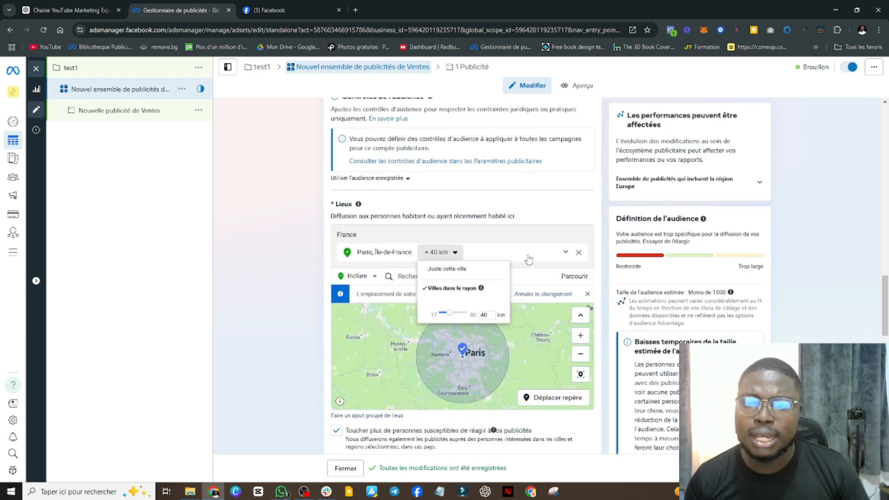
left_click(512, 323)
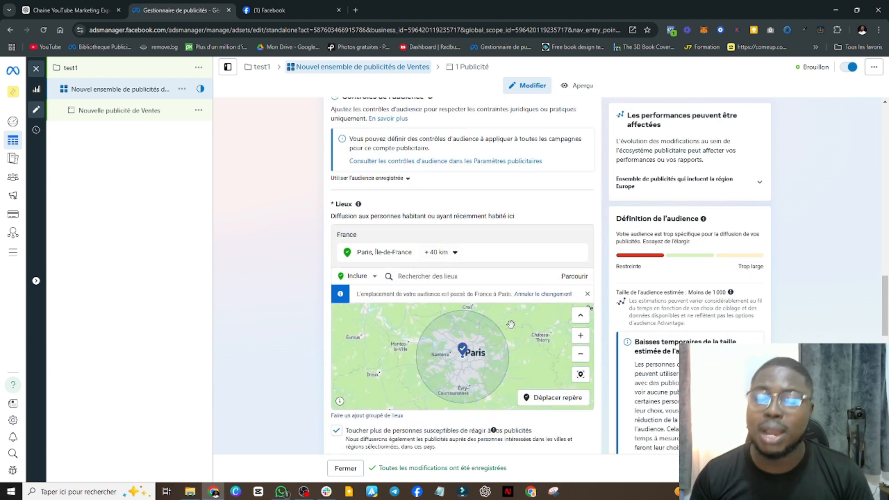